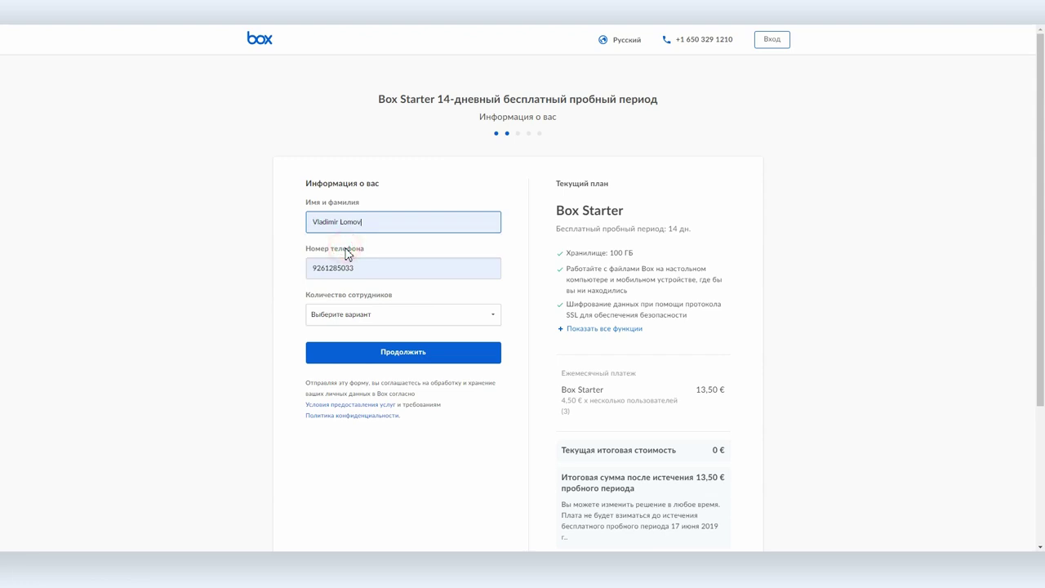
Step: Open the employee-count dropdown on the Box Starter trial sign-up form
click(383, 313)
Step: Set the employee count to 1-75 and submit the personal information step
click(384, 317)
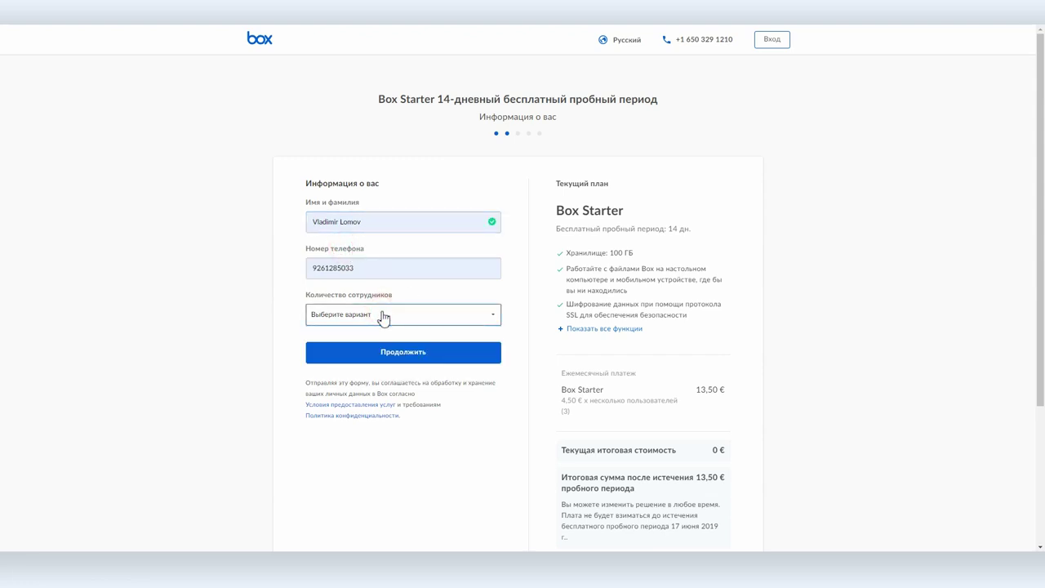
click(384, 317)
click(342, 339)
click(415, 361)
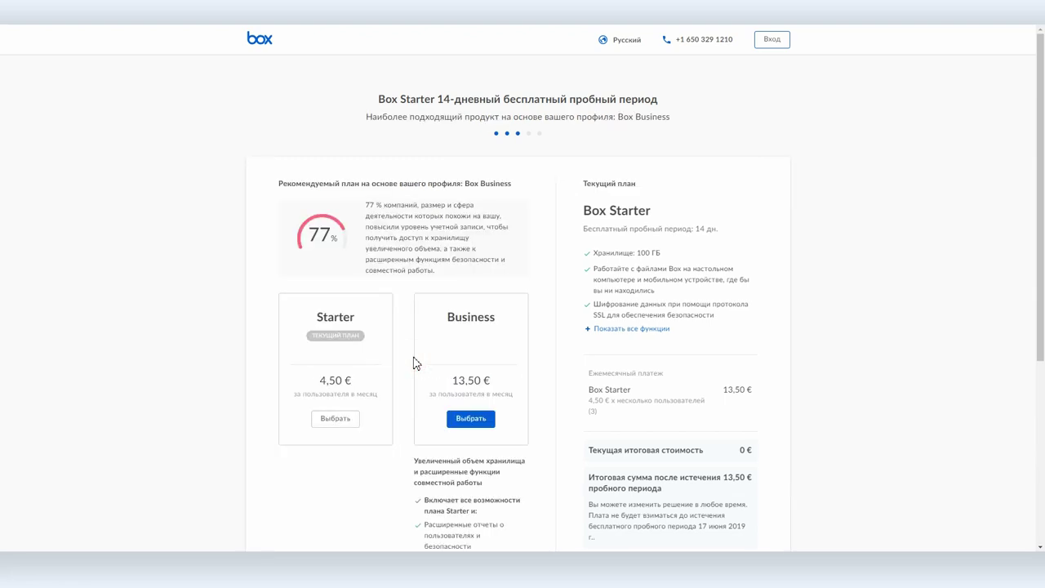
Step: Choose the Starter plan with 3 users billed monthly in EUR, and continue to payment
click(335, 419)
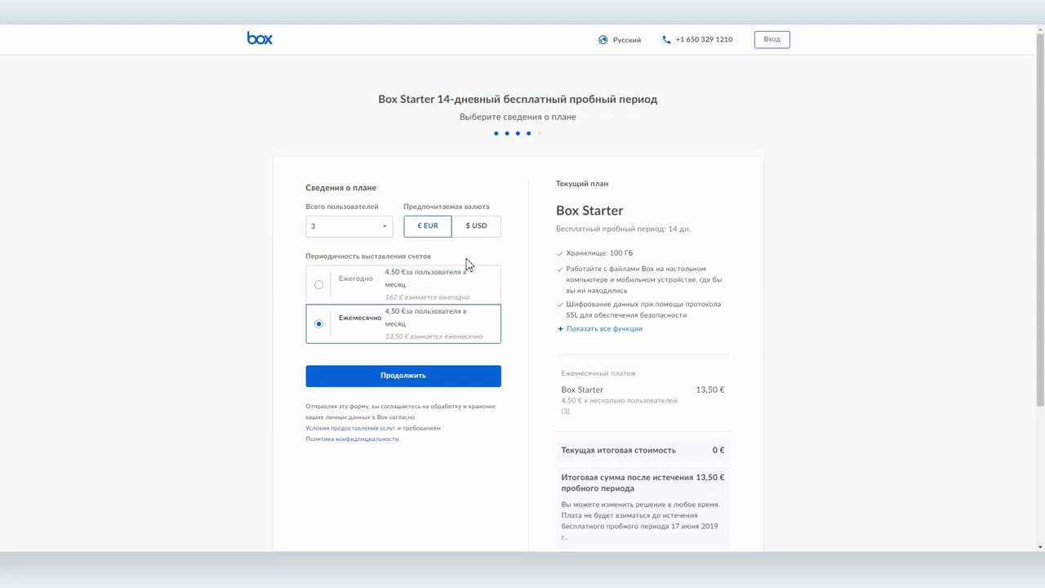
click(462, 227)
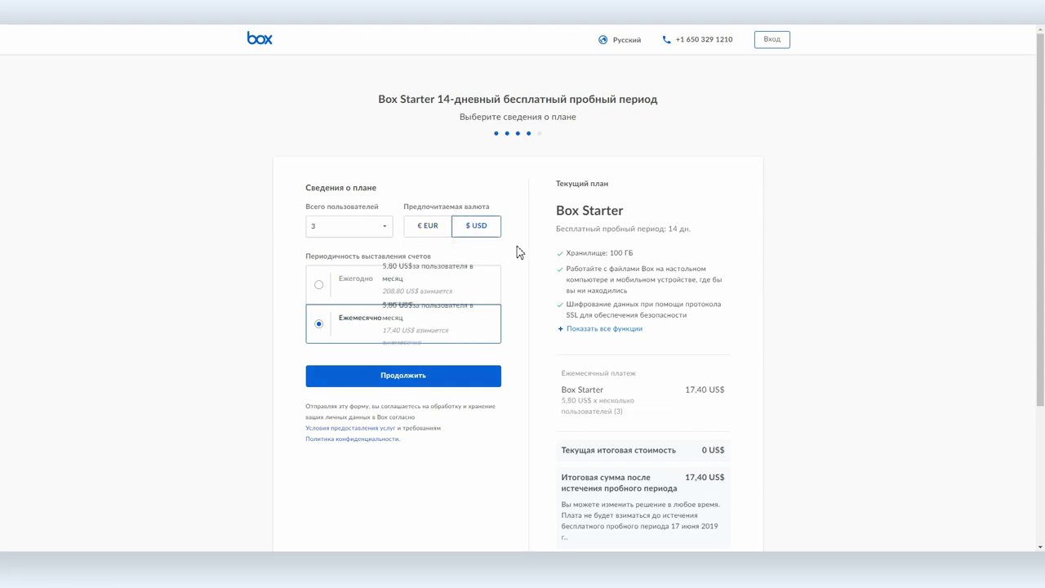
click(431, 232)
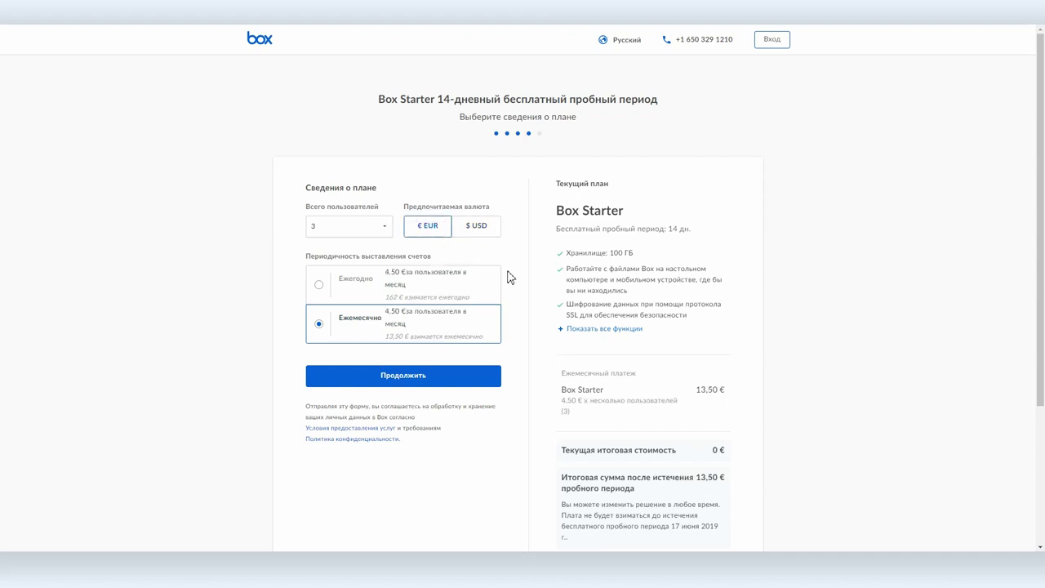
click(374, 227)
click(371, 231)
click(372, 231)
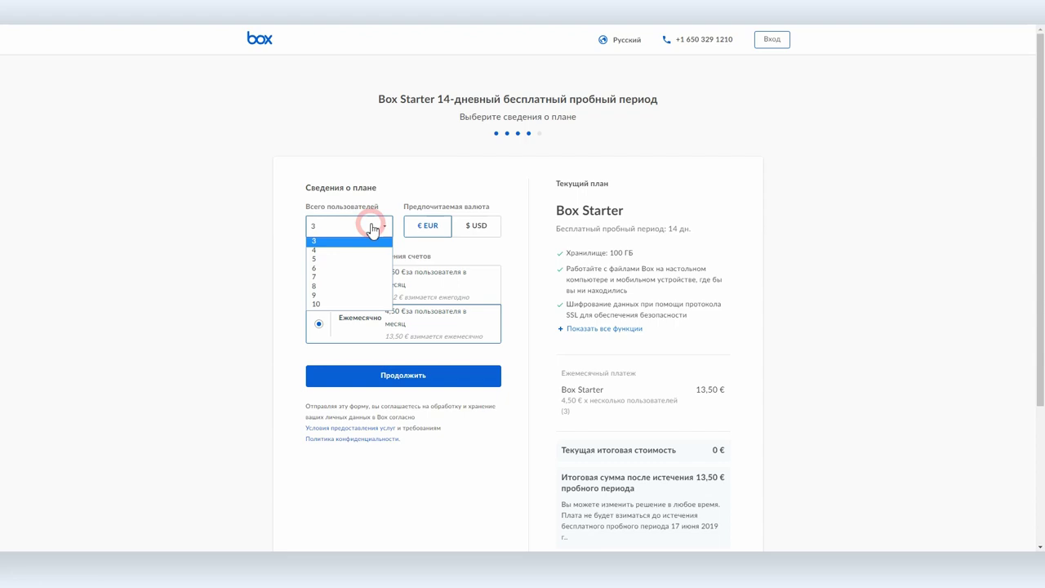
click(516, 263)
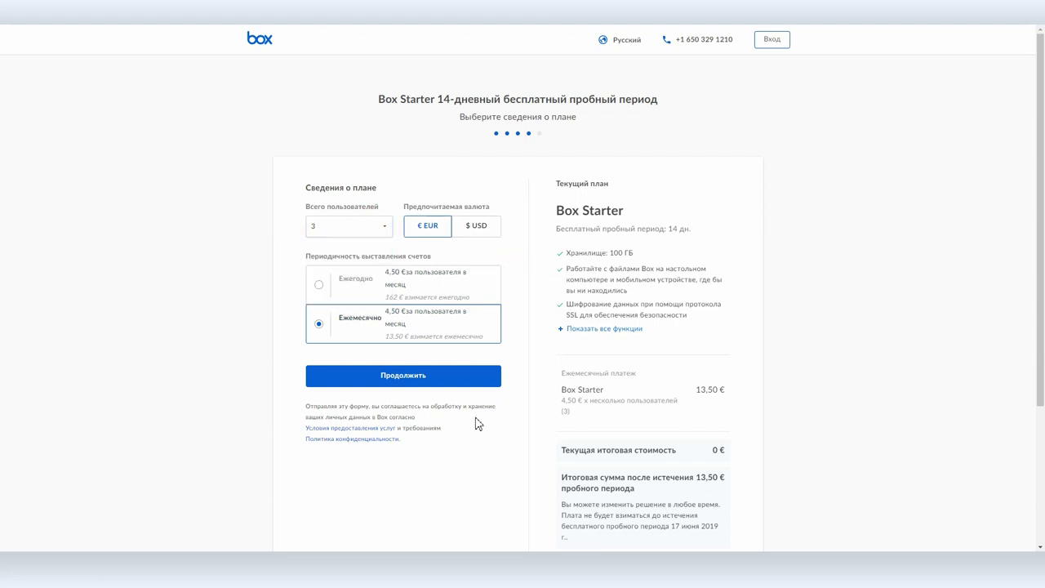
click(415, 377)
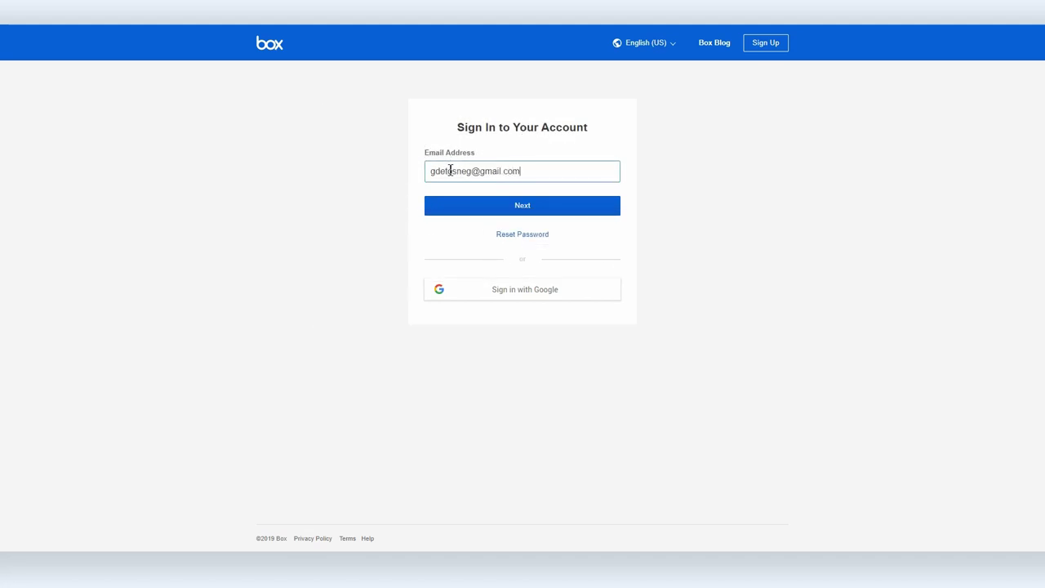
Step: Enter the account password and log in to the new Box account
click(512, 213)
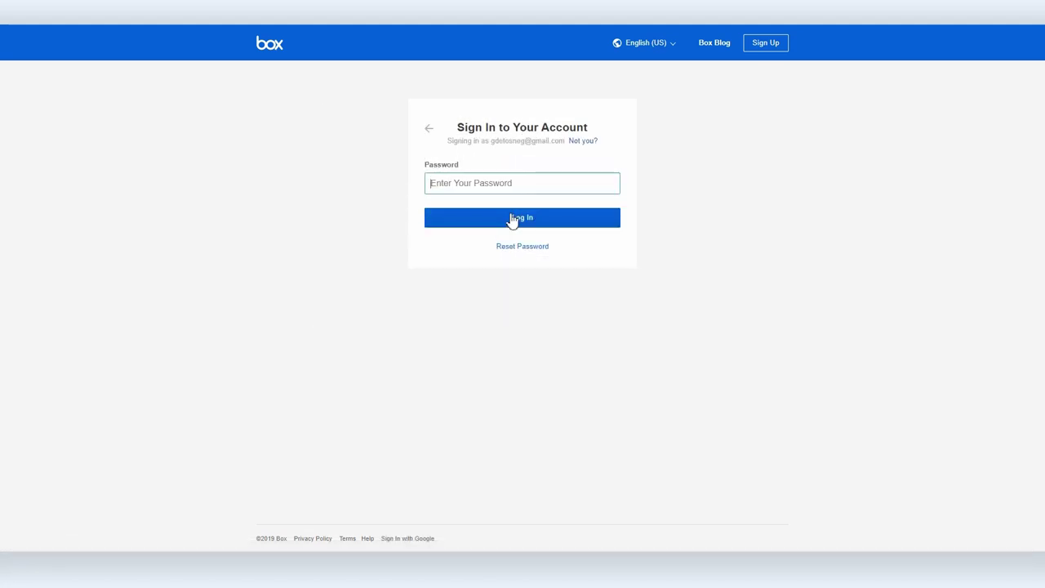
click(575, 219)
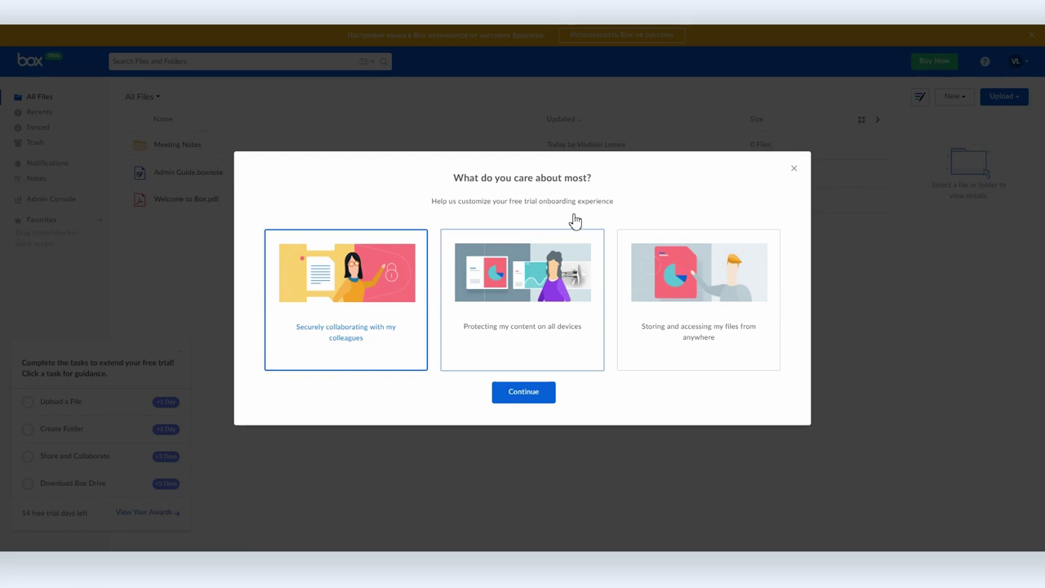
Step: Submit the onboarding focus choice and dismiss the invite-a-teammate dialog
click(542, 394)
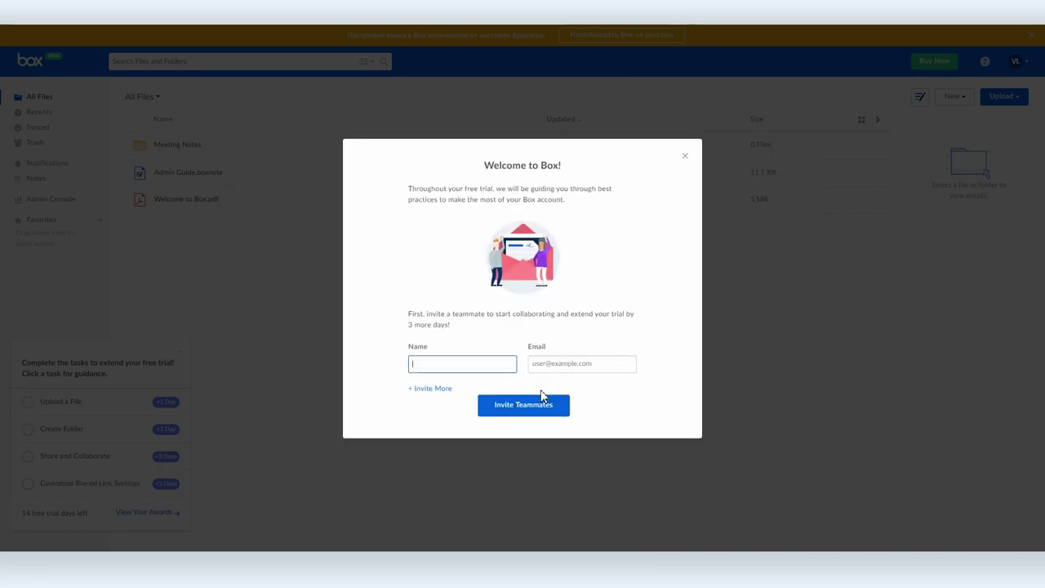
click(685, 156)
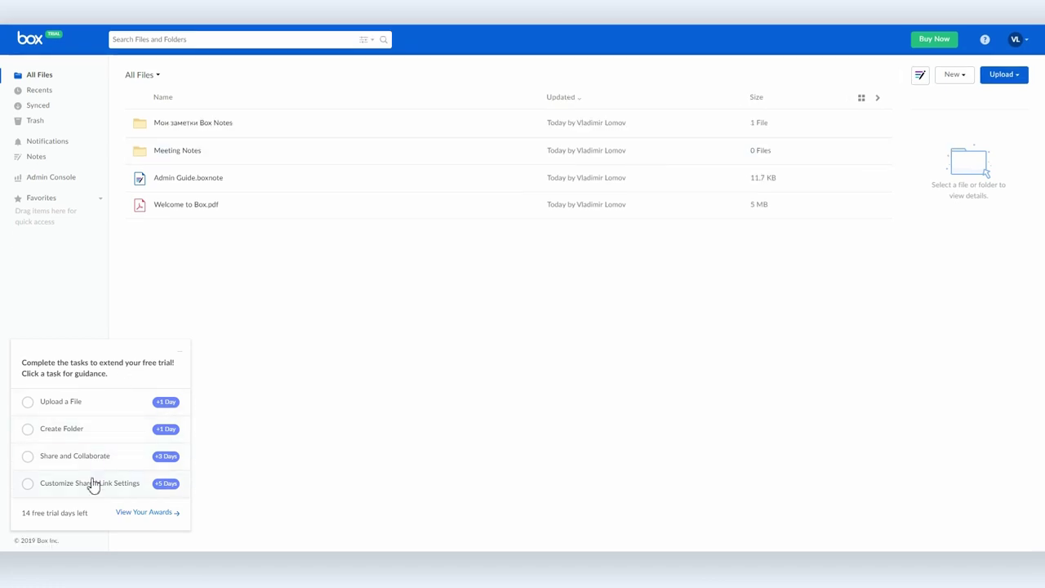
Step: After checking earned trial days, create the folder 'Рабочая' in All Files and open it
click(135, 515)
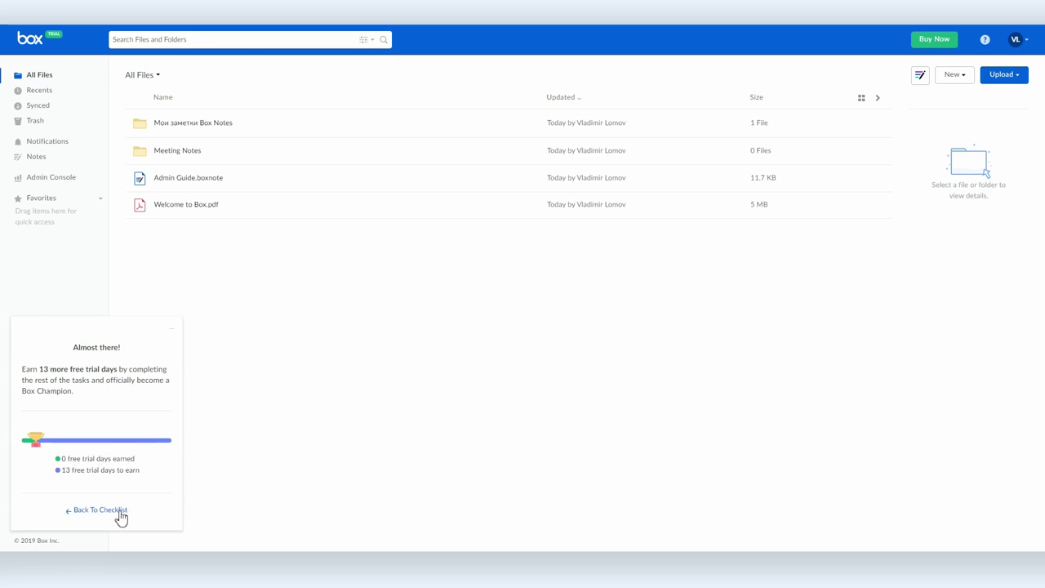
click(110, 510)
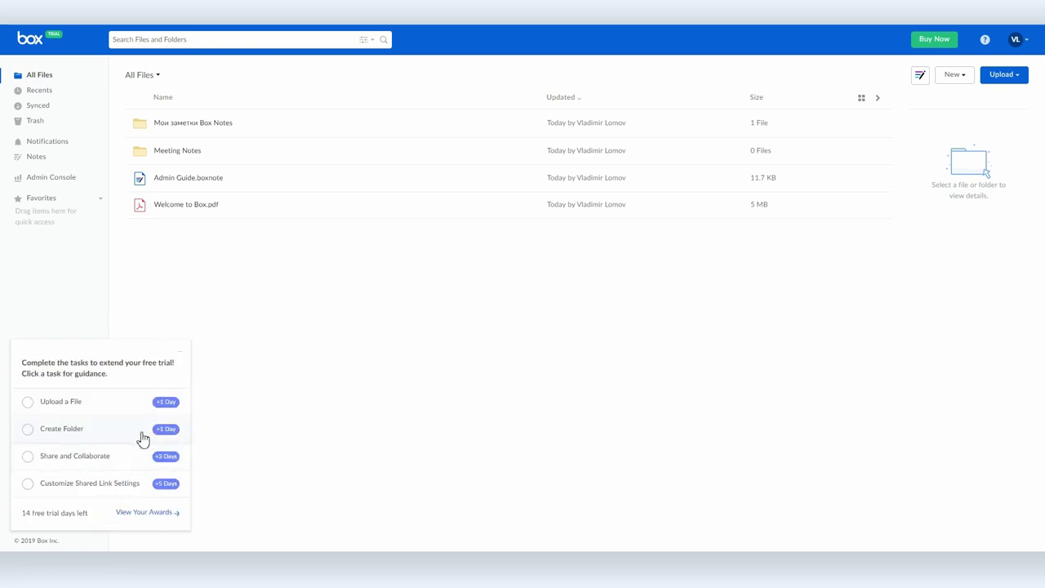
click(956, 78)
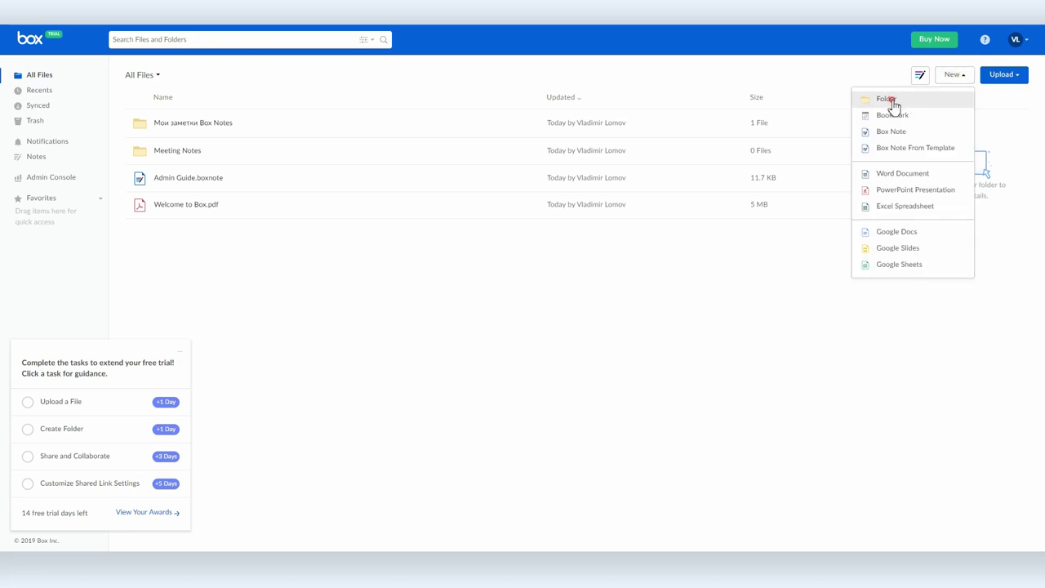
click(893, 100)
text(Рабочая)
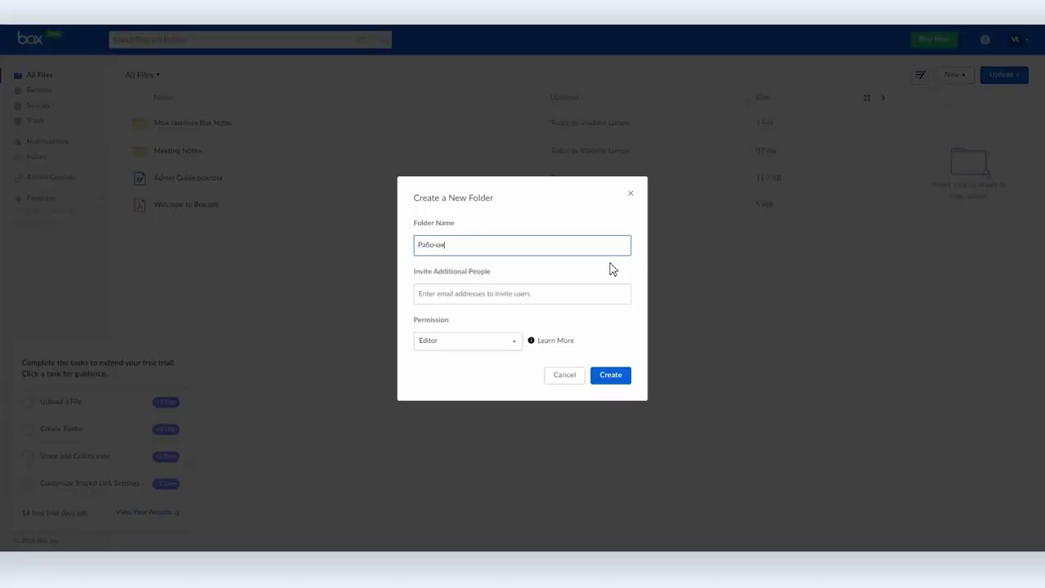
click(513, 294)
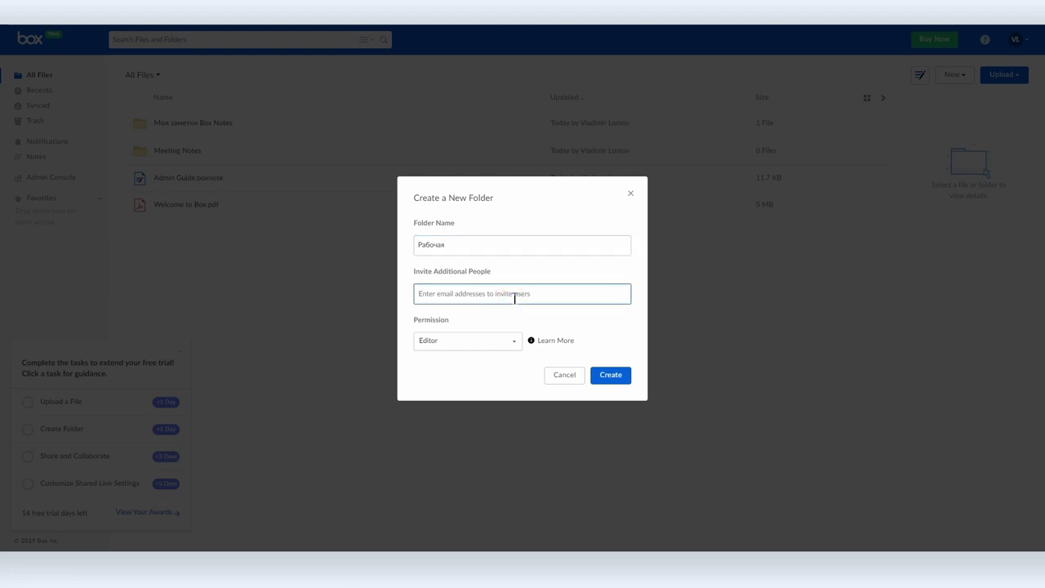
click(613, 374)
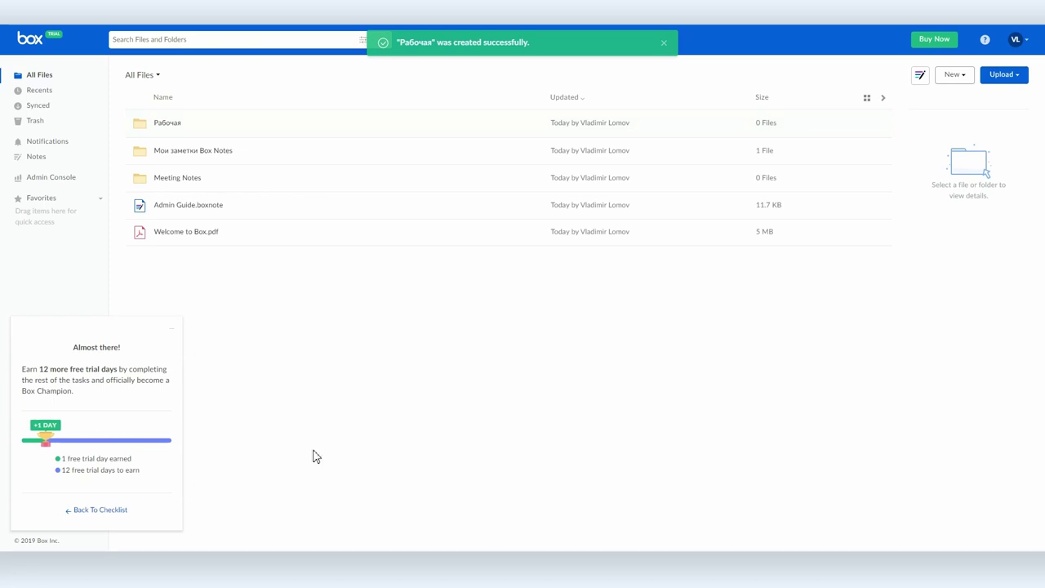
click(174, 127)
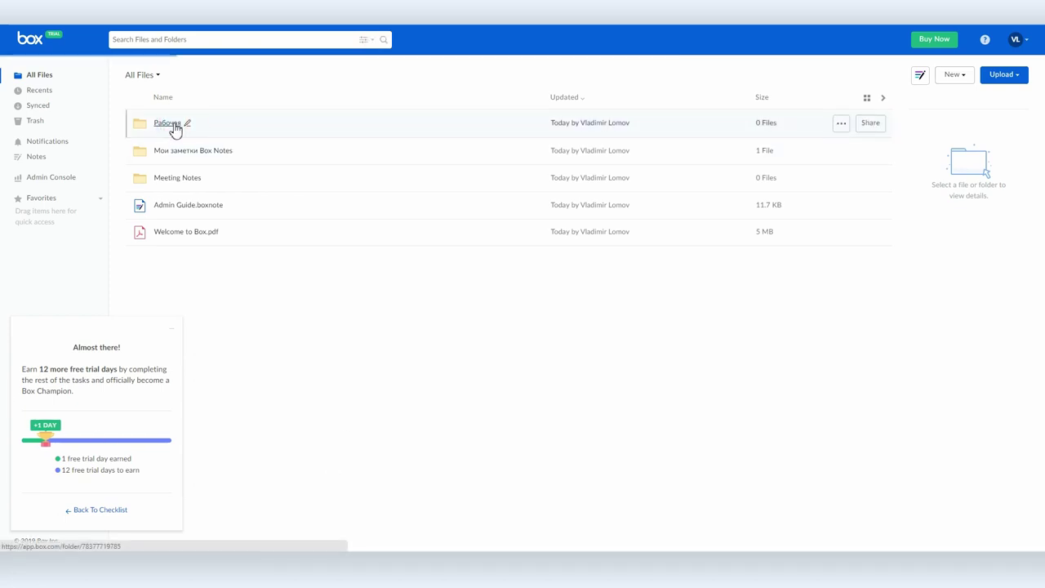
Step: Upload 901A0967.jpg from Foto and the .odt document from Total Commander into Рабочая
click(1003, 74)
click(990, 96)
double_click(292, 231)
drag(645, 219, 767, 239)
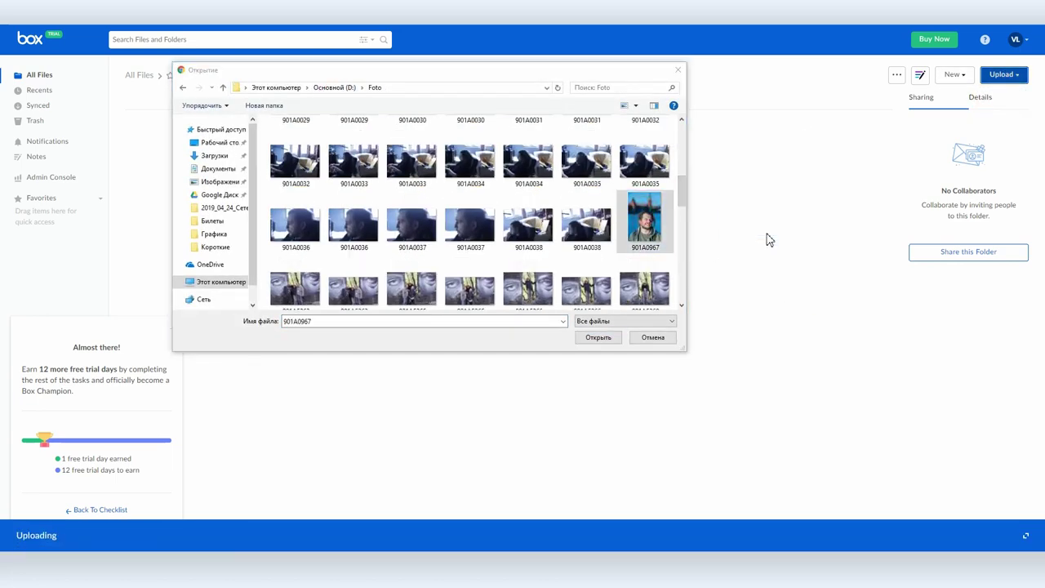
drag(563, 70, 743, 184)
click(826, 454)
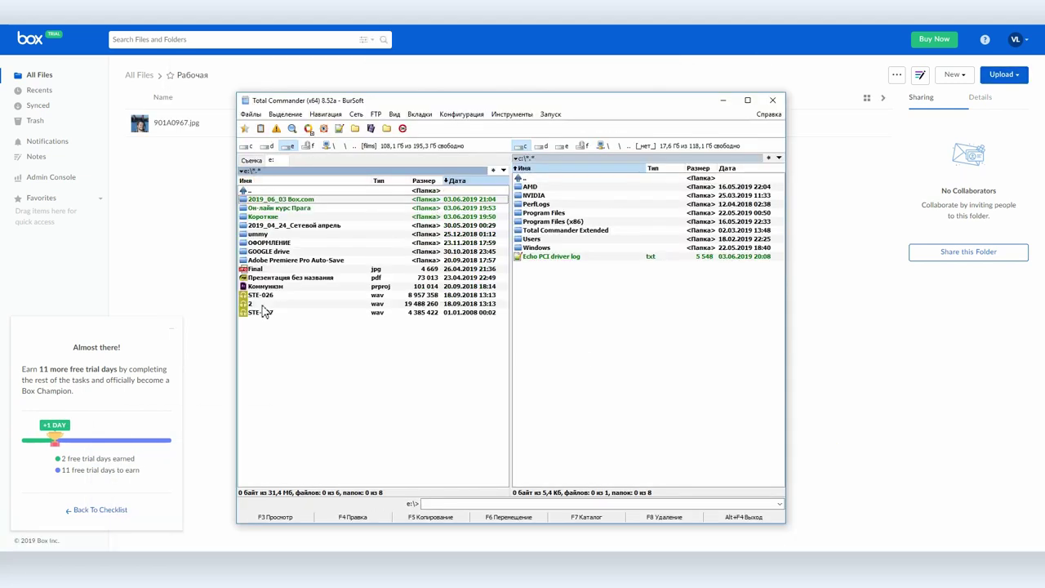
drag(323, 320, 177, 230)
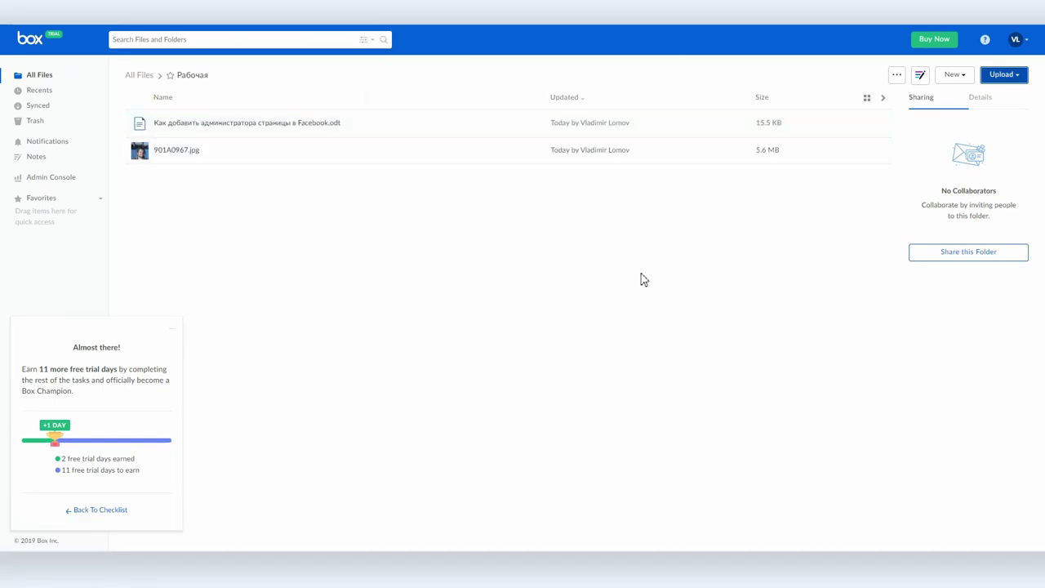
click(952, 76)
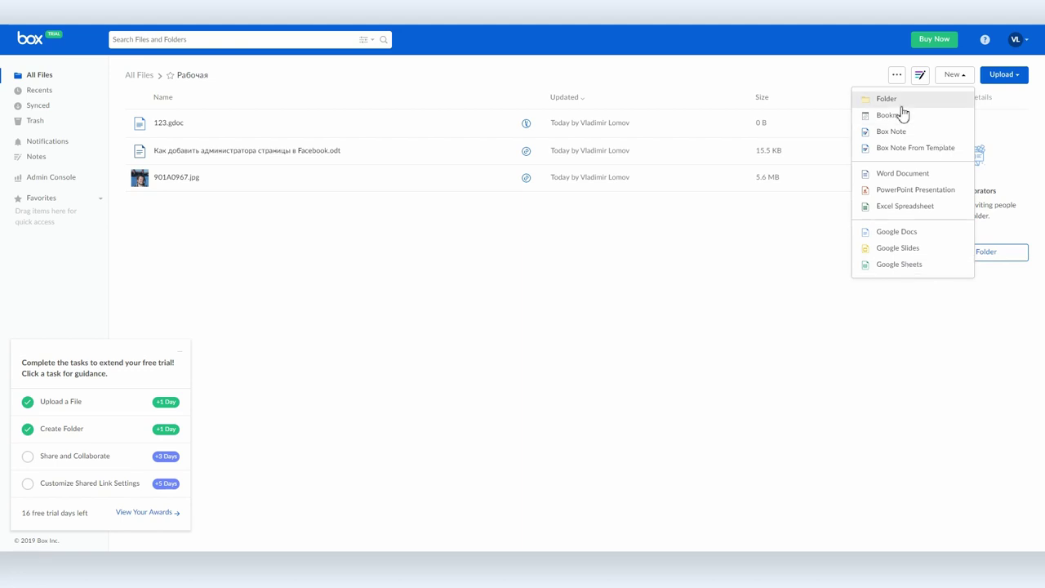
Step: Create a Box Note named 'Заметка' in the Рабочая folder
click(893, 136)
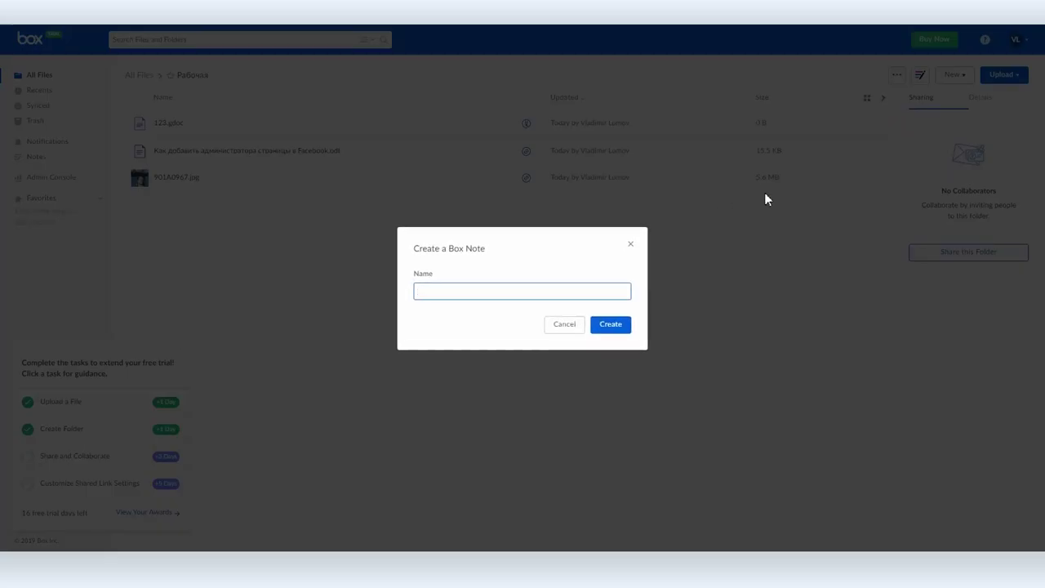
click(618, 326)
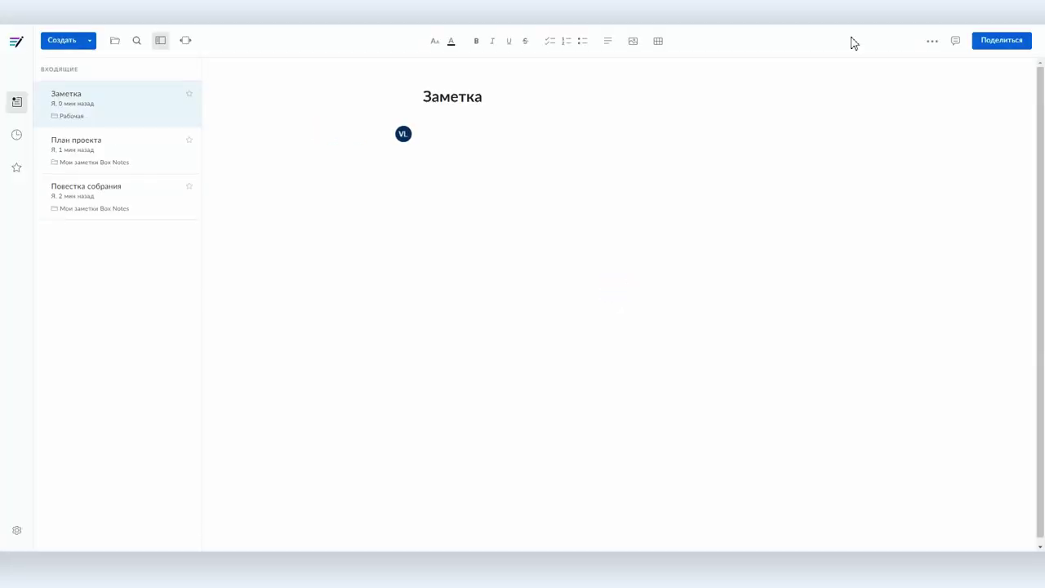
Step: Write 'Замечено, что:' and 'Каждый охотгик желает знать...' on separate lines in the note
click(425, 130)
text(Замечено, что:)
key(Return)
key(Return)
text(Каждый охотгик желает знать...)
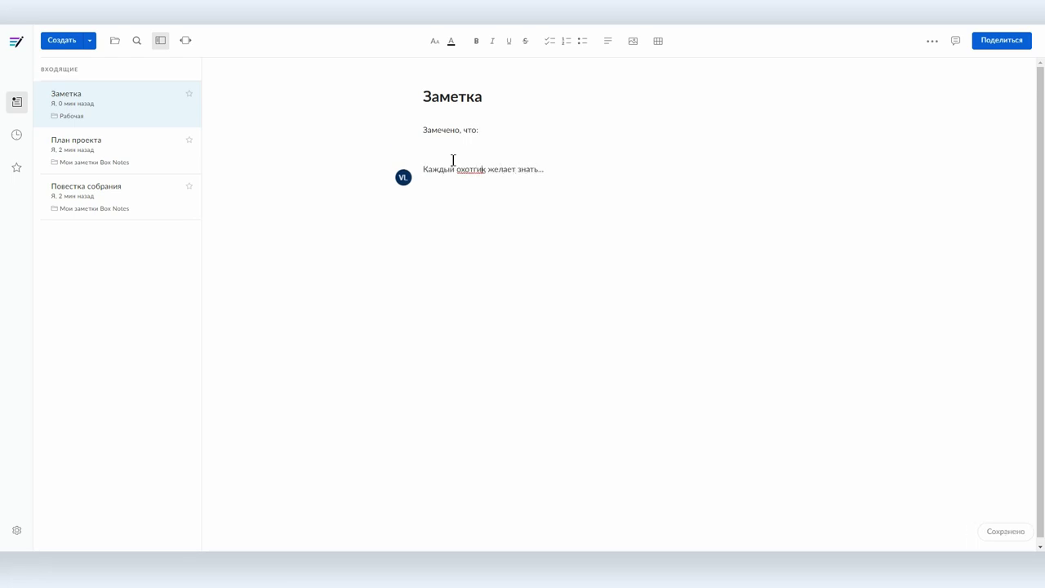
Step: Format 'Замечено, что:' as an orange subheading
drag(499, 133, 338, 144)
click(435, 41)
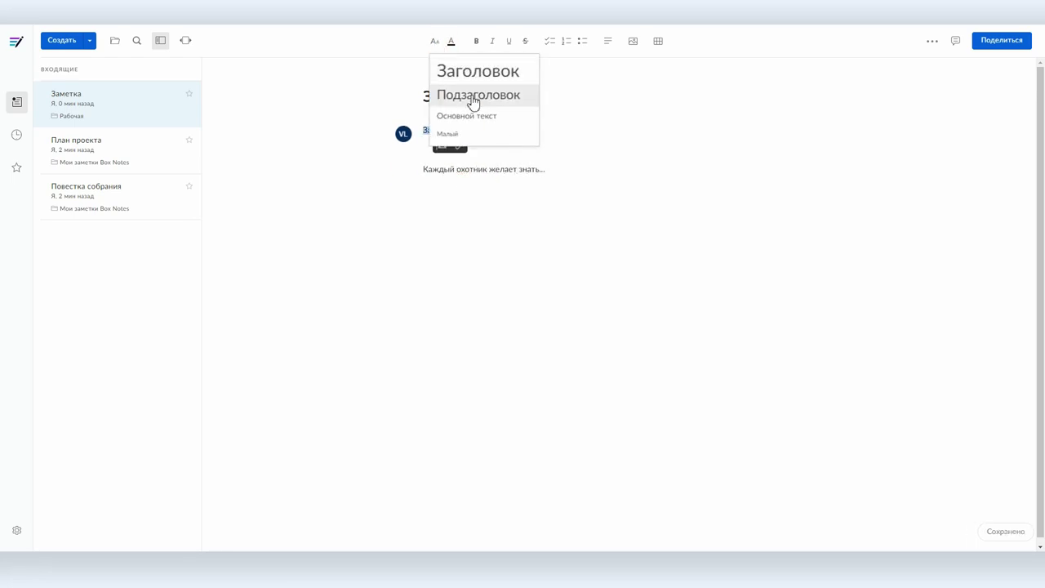
click(474, 95)
click(450, 41)
click(478, 88)
click(611, 152)
Step: Colour 'Каждый' red and 'охотник' orange, and add a 3 by 4 table below
click(420, 183)
double_click(420, 184)
click(450, 41)
click(478, 114)
double_click(471, 184)
click(457, 43)
click(482, 86)
click(563, 184)
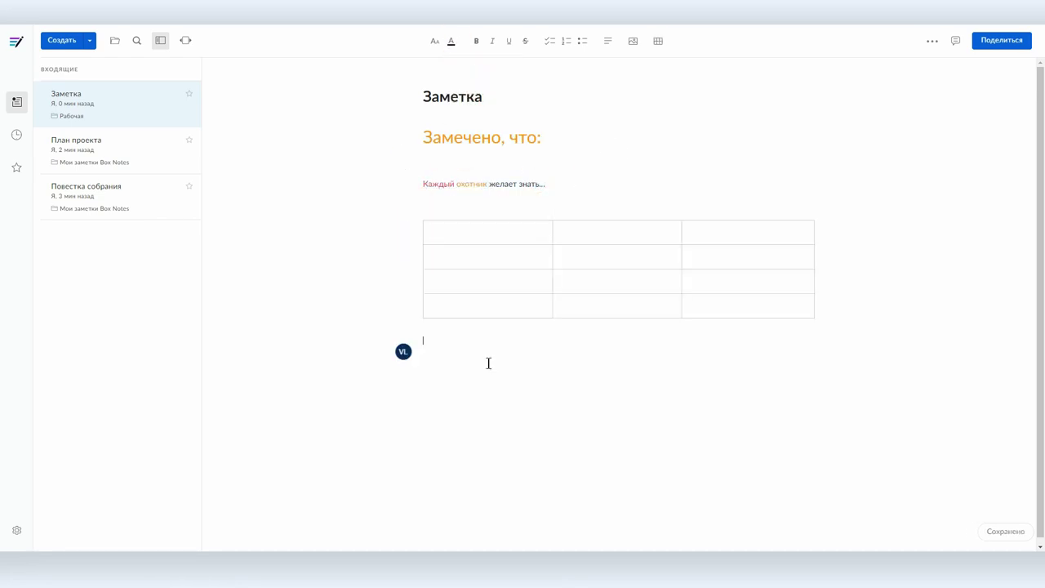
Step: Create a new note from the План проекта template
click(89, 40)
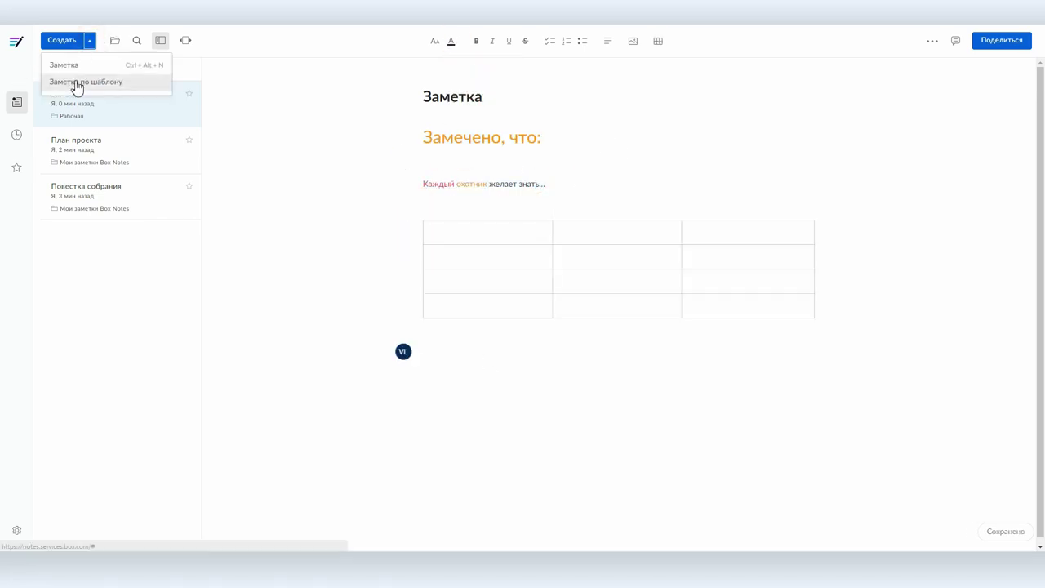
click(76, 84)
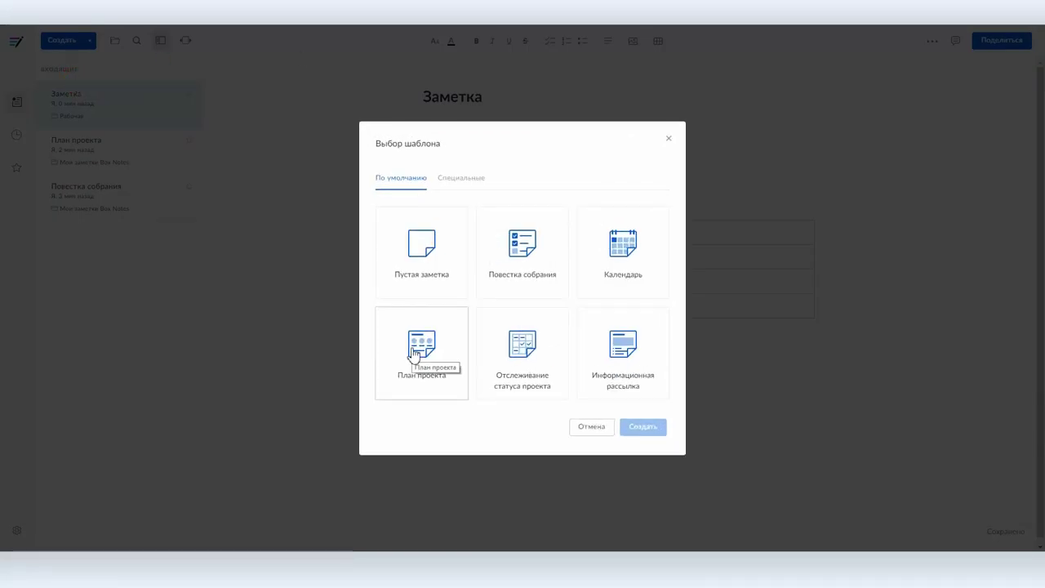
click(416, 350)
click(645, 426)
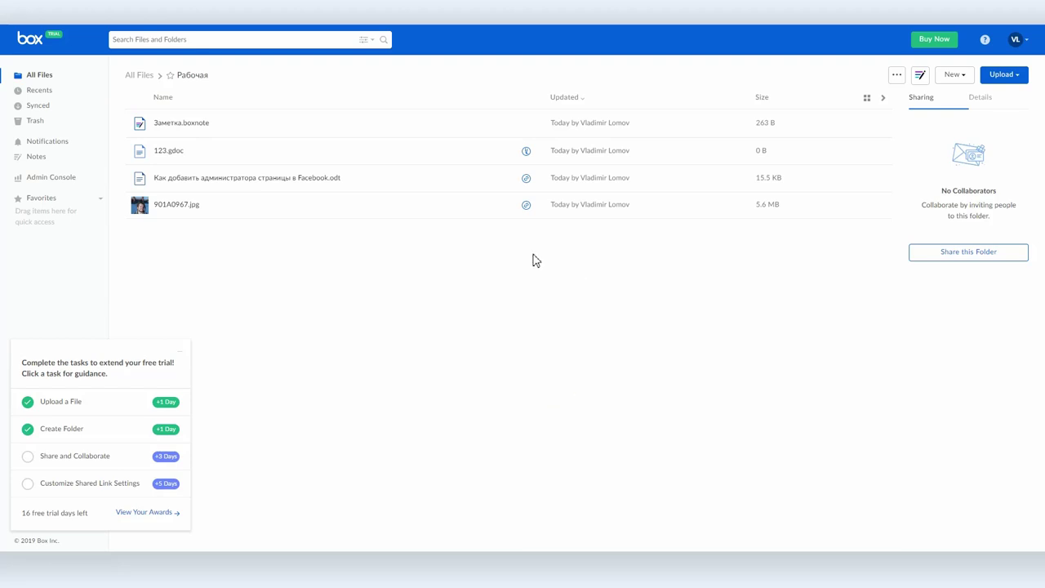
Step: Remove the existing shared link from the photo 901A0967.jpg
click(186, 205)
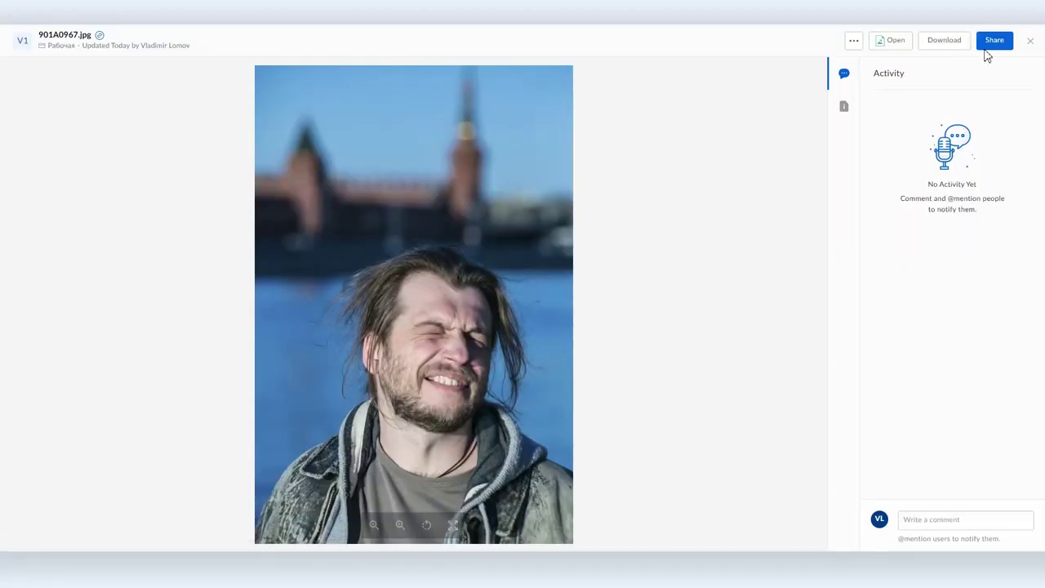
click(993, 41)
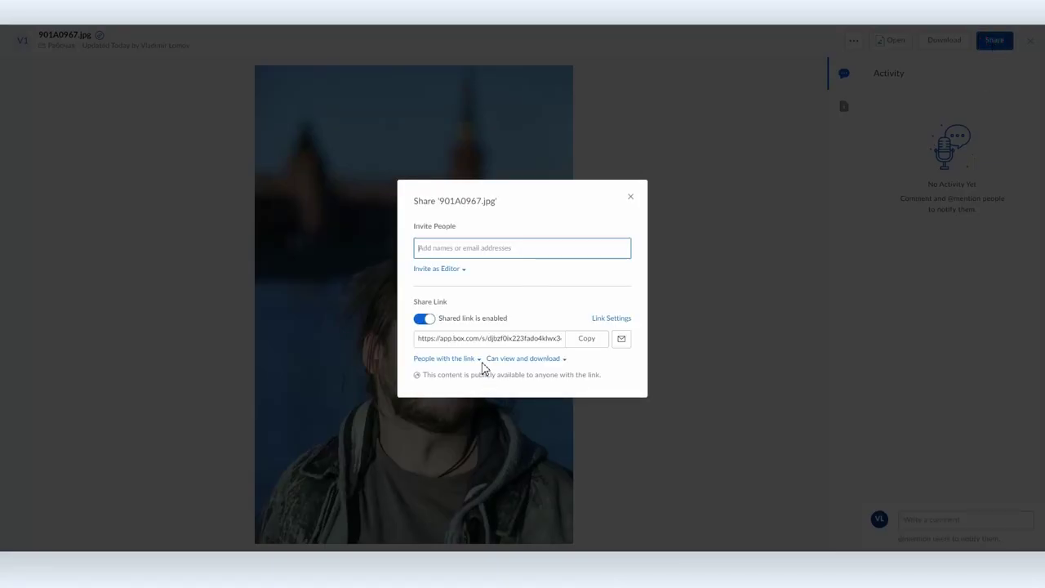
click(424, 319)
click(612, 330)
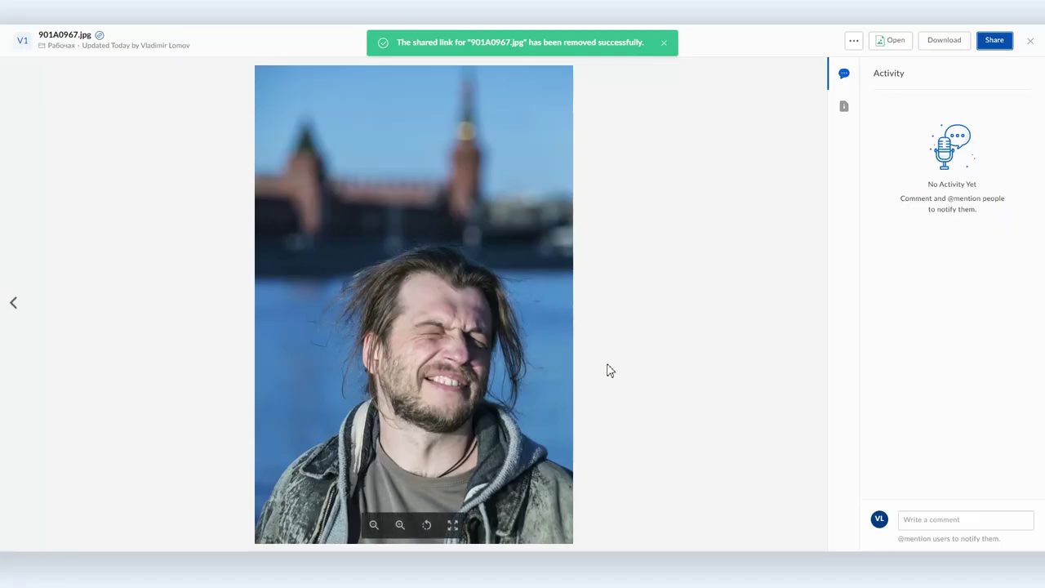
Step: Create a new view-only shared link for 901A0967.jpg
click(1003, 43)
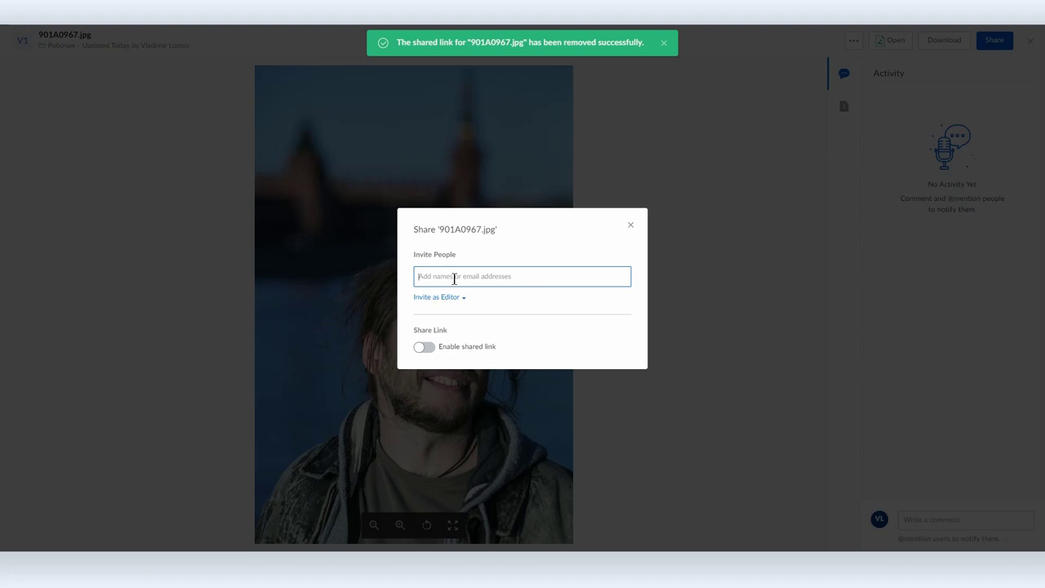
click(436, 299)
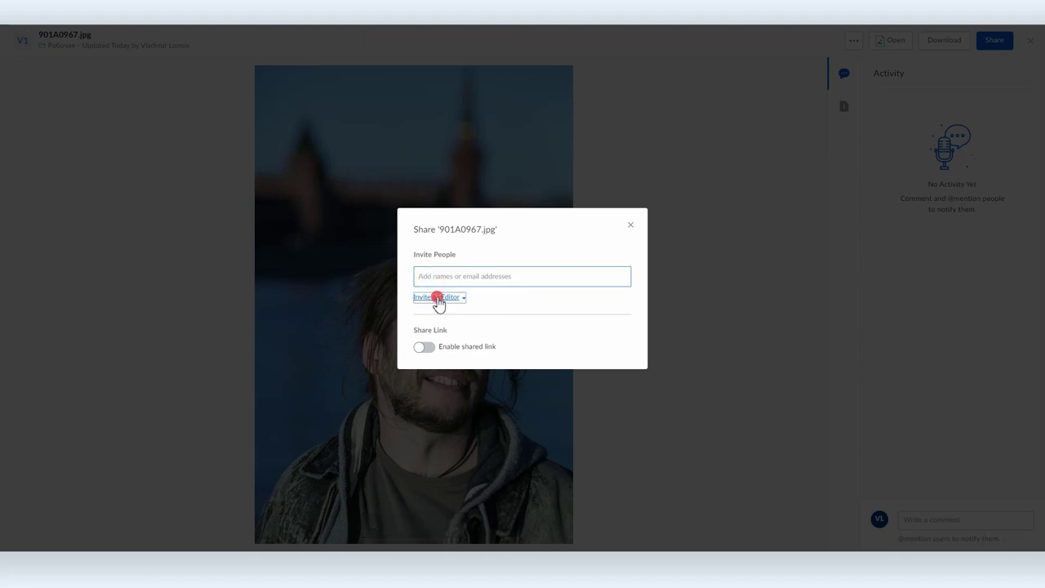
click(438, 300)
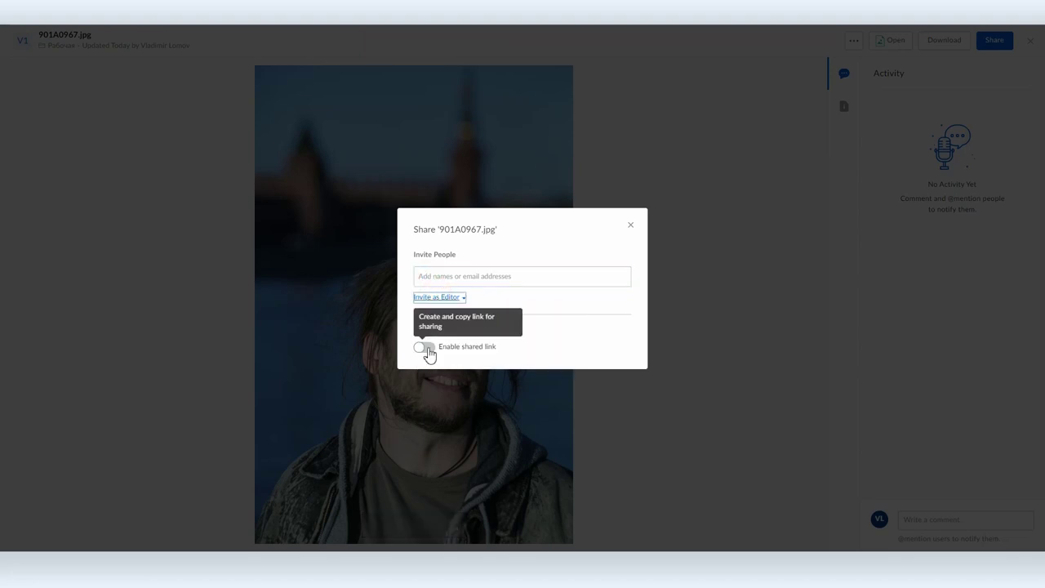
click(427, 350)
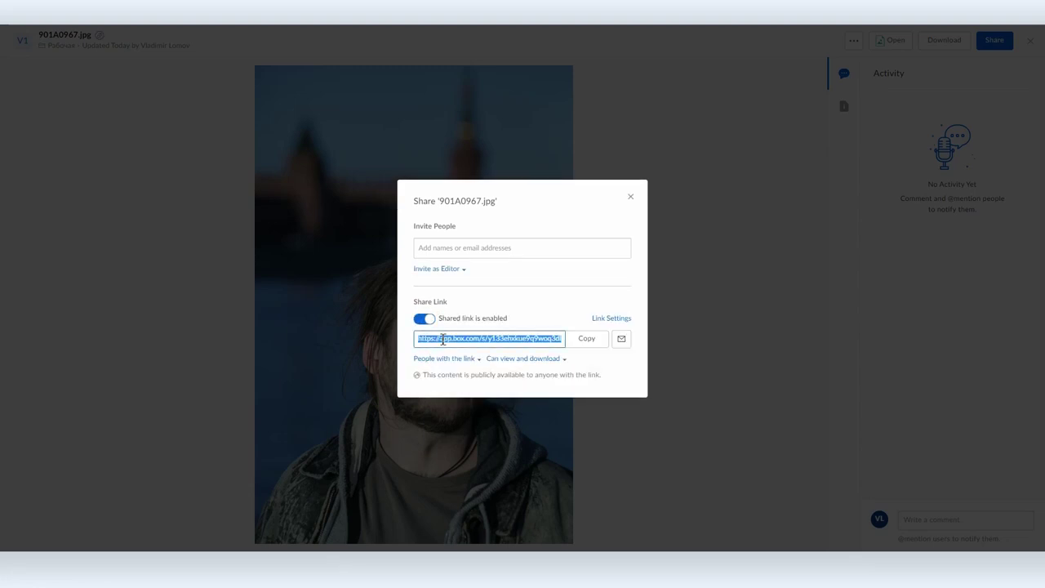
click(514, 360)
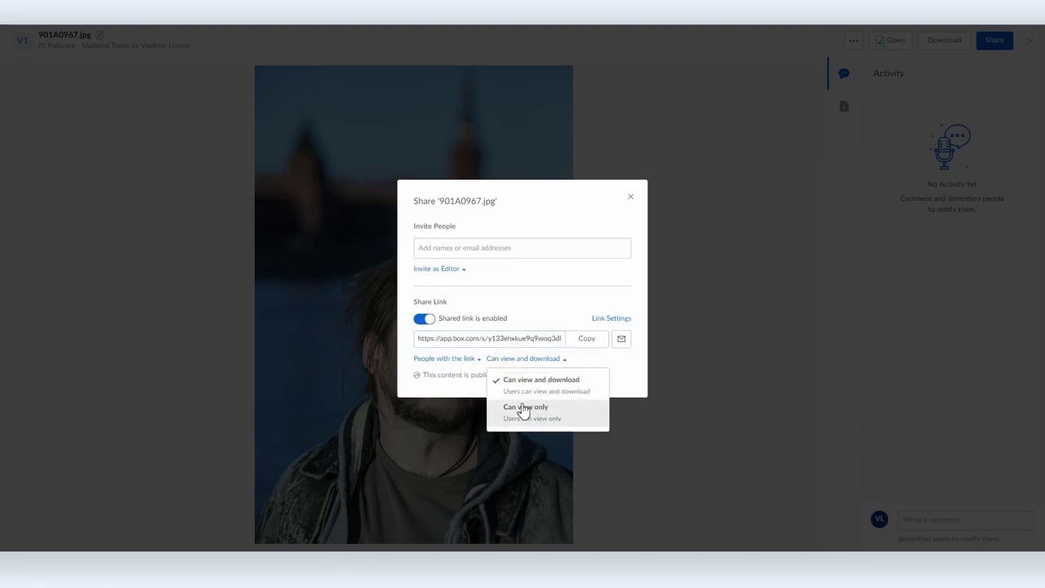
click(585, 340)
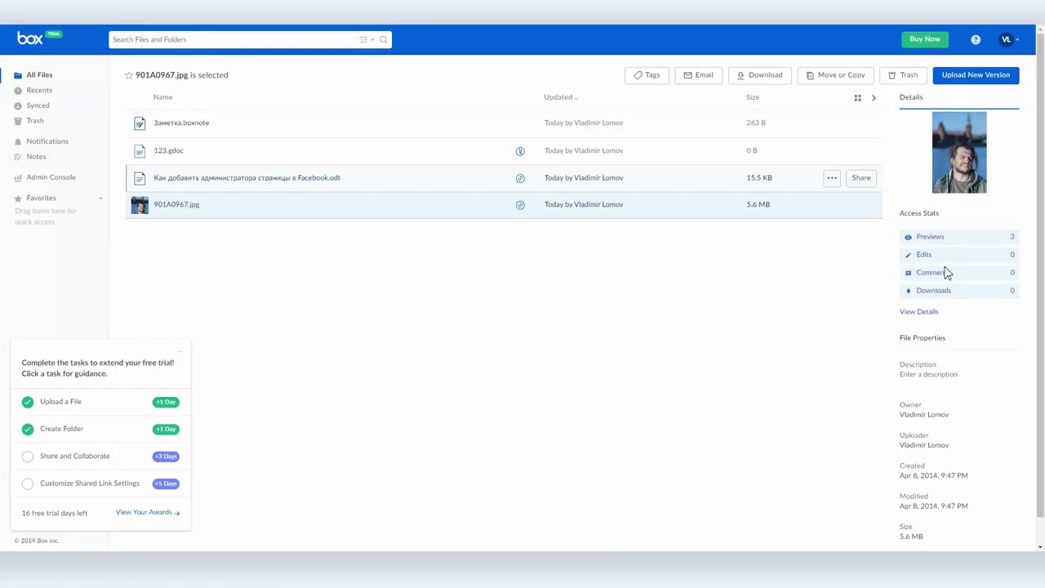
Step: Browse Recents, Synced and All Files, then open the Мои заметки Box Notes folder
click(588, 357)
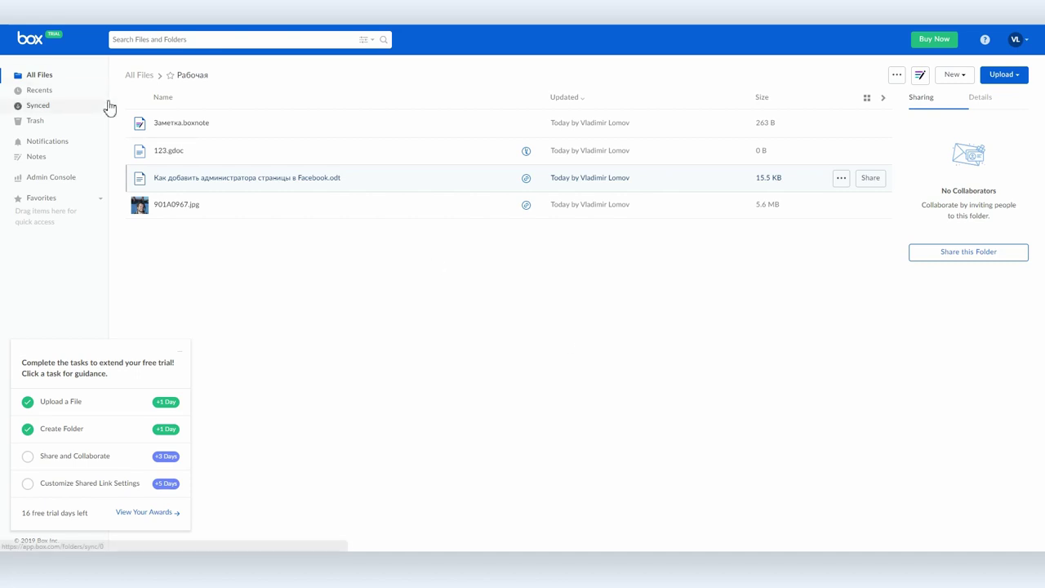
click(37, 91)
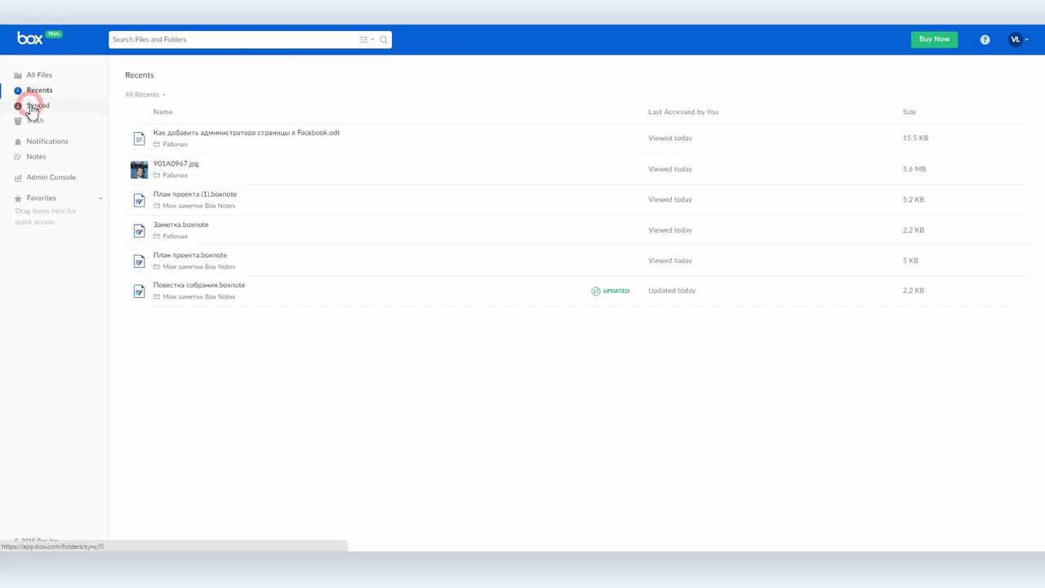
click(33, 106)
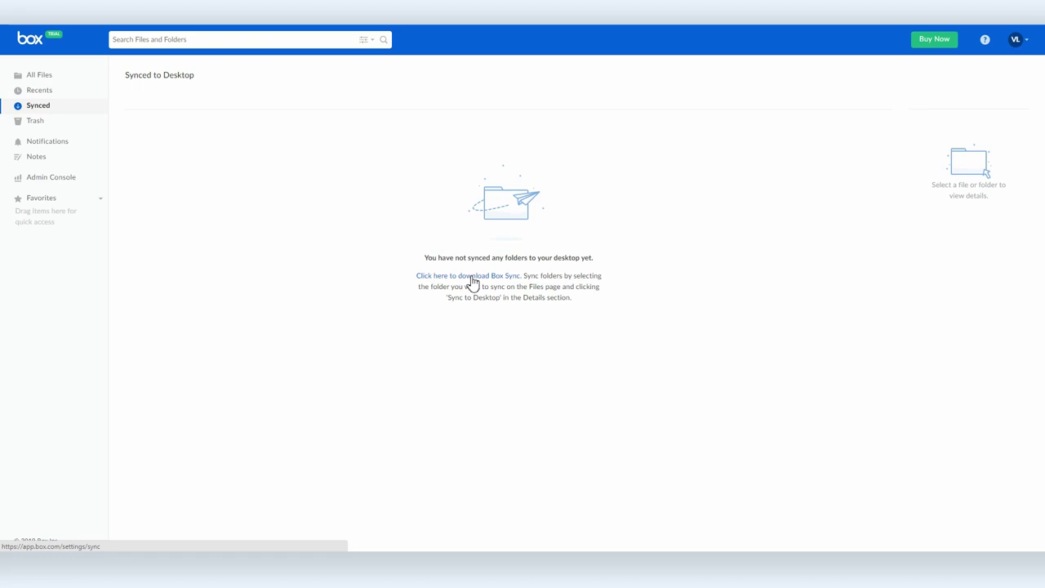
click(40, 76)
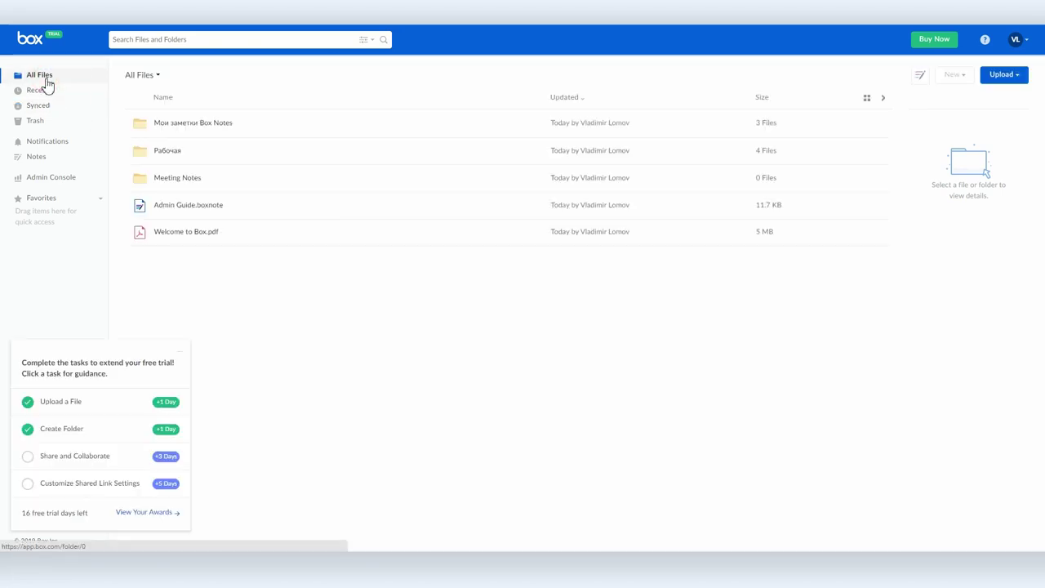
click(186, 125)
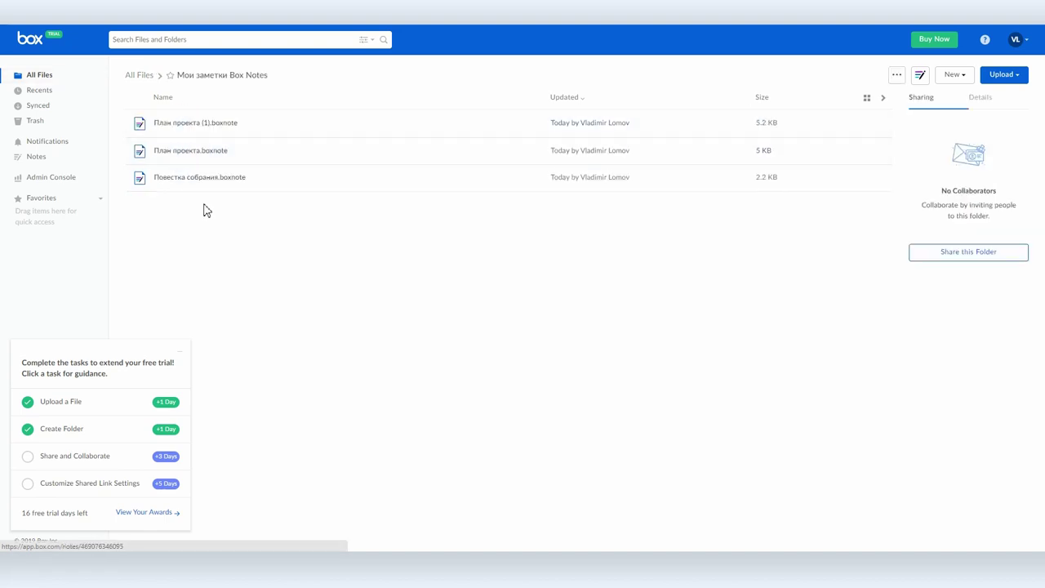
Step: Invite the collaborator's e-mail to edit План проекта.boxnote, then accept the invite from their Gmail inbox
click(196, 153)
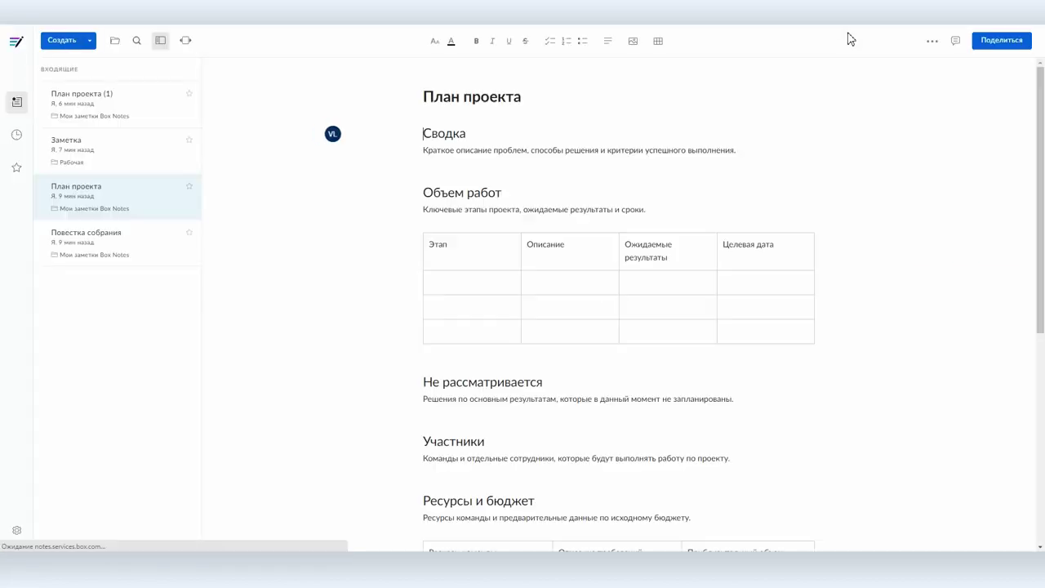
click(1001, 42)
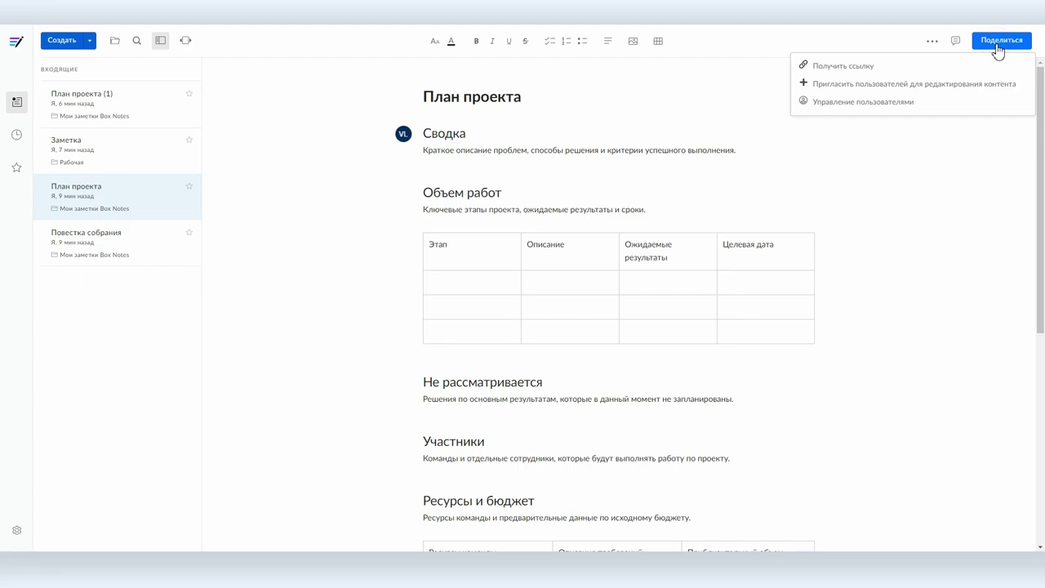
click(922, 86)
click(426, 281)
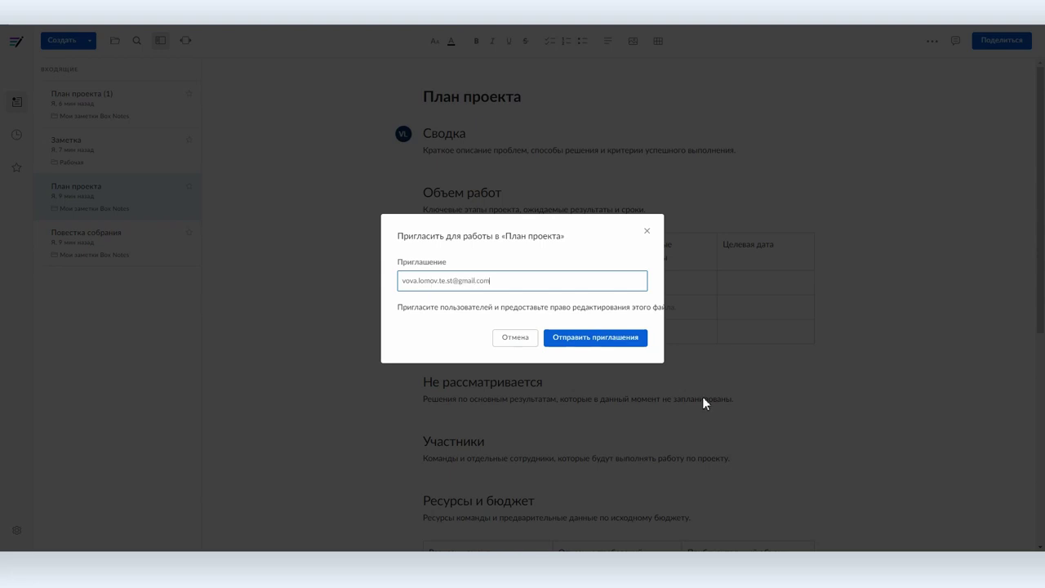
click(577, 336)
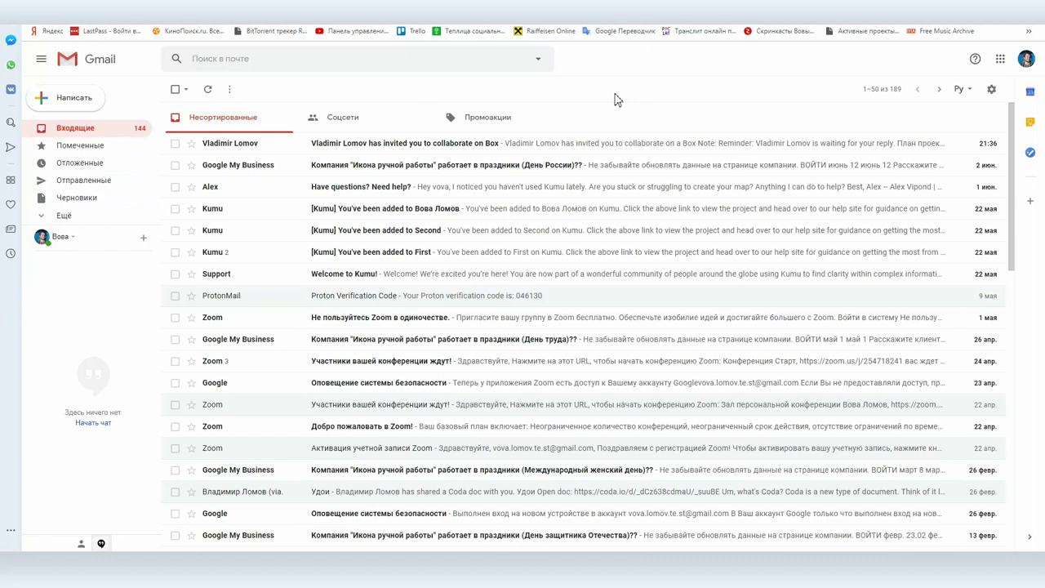
click(373, 145)
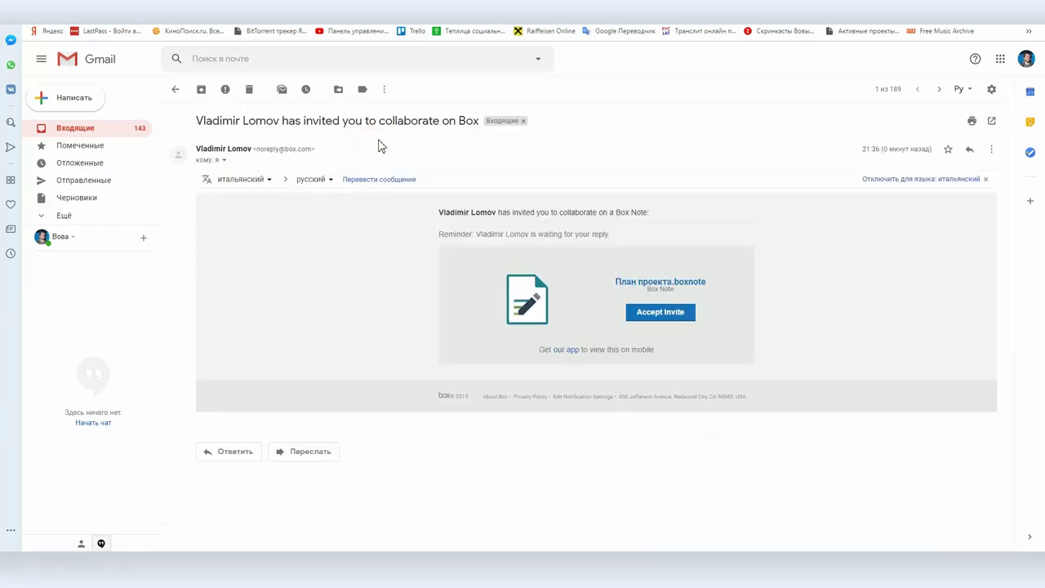
click(669, 321)
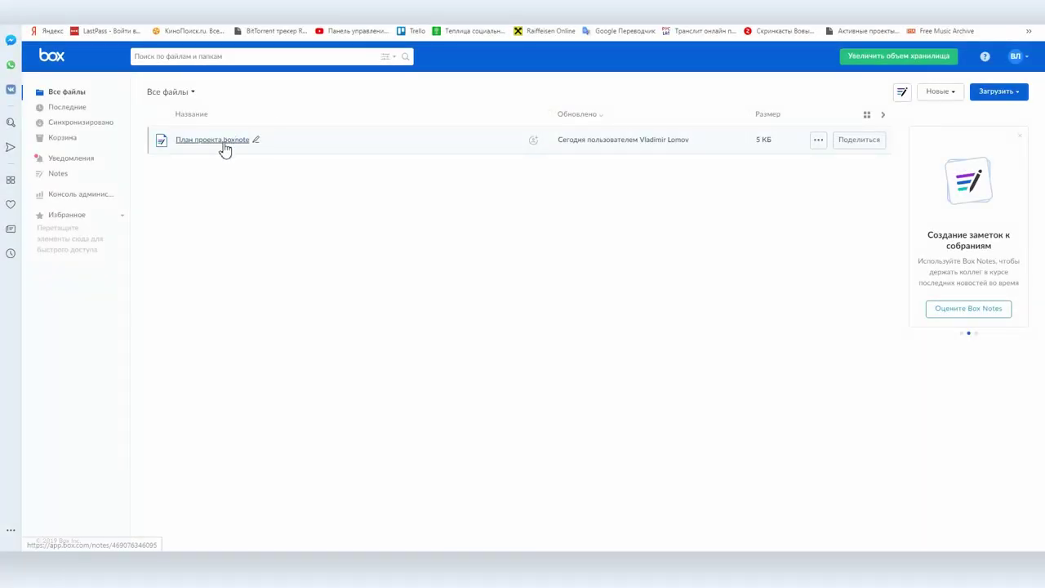
Step: In the shared План проекта note, make the Объем работ heading bold
click(224, 146)
drag(434, 209, 518, 209)
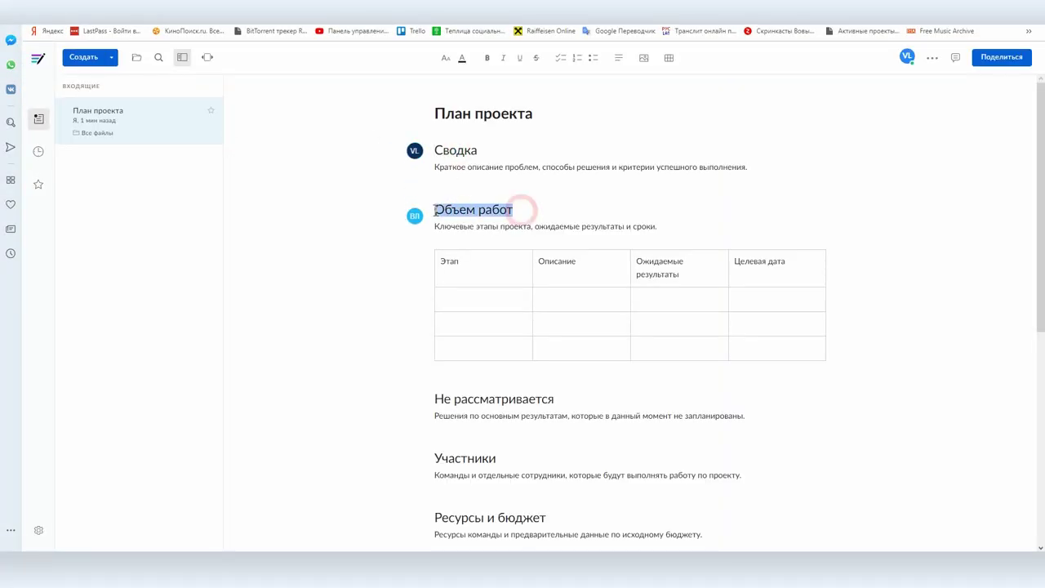
click(487, 58)
click(537, 180)
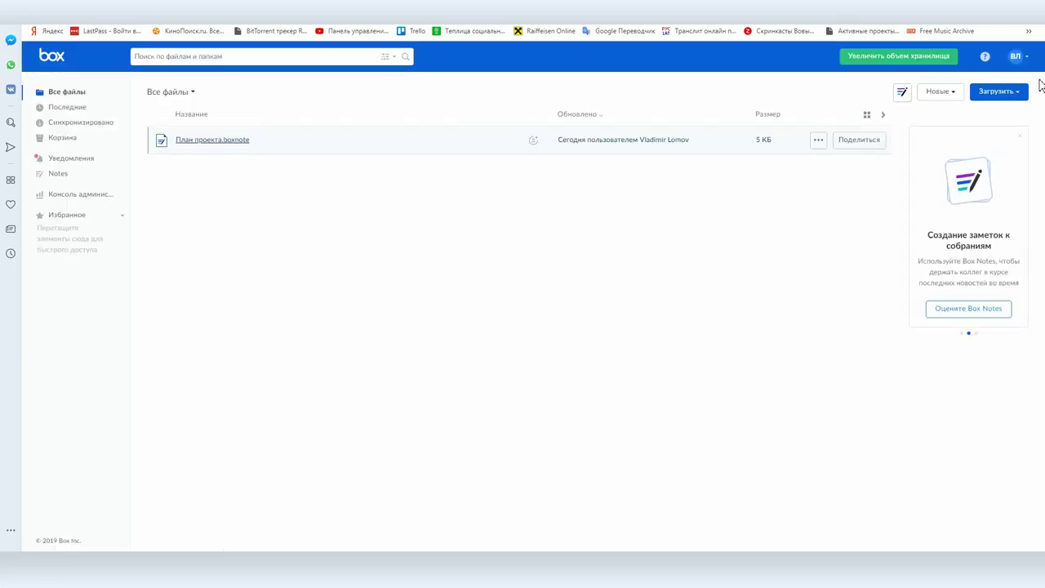
Step: Review the Account Settings page, down to the 10,0 ГБ storage value
click(1015, 56)
click(926, 106)
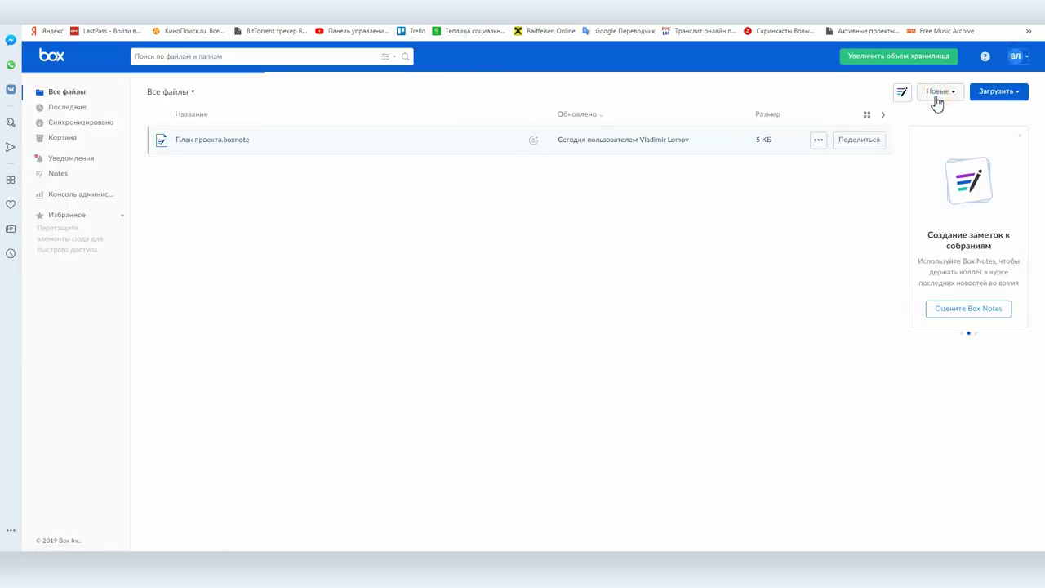
scroll(659, 351, down, 10)
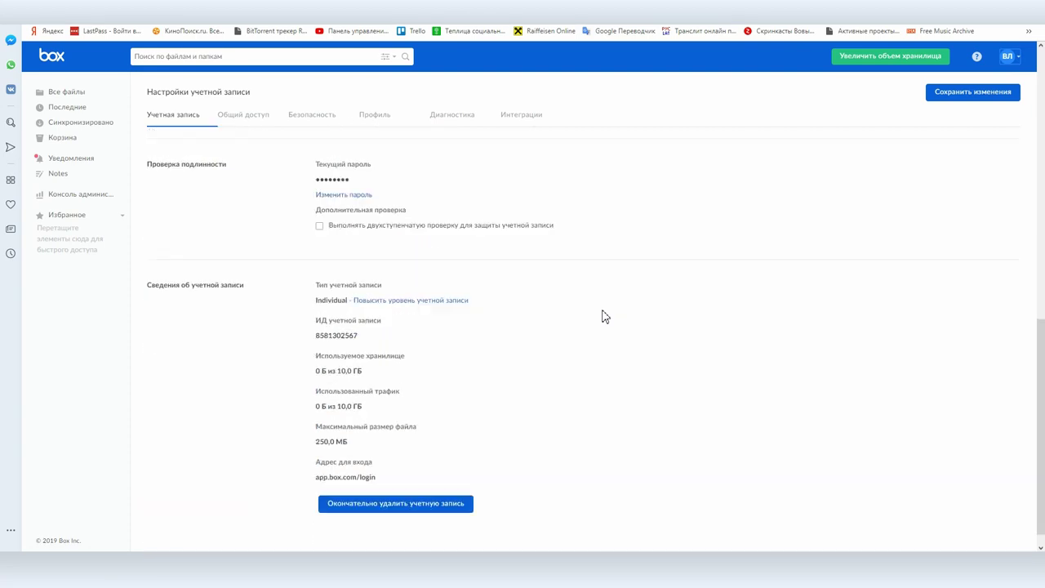
scroll(605, 317, down, 1)
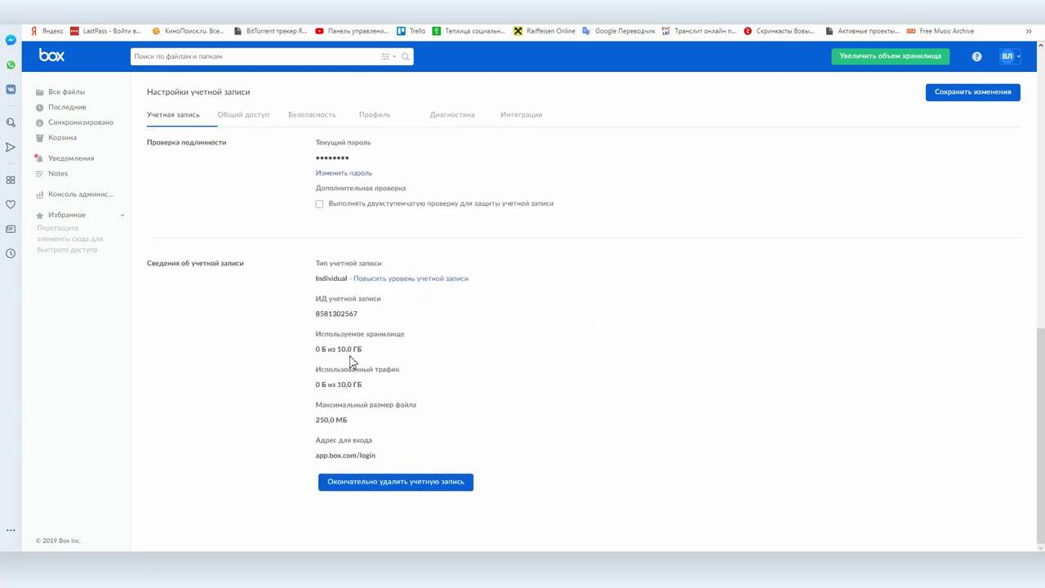
drag(339, 348, 422, 364)
click(502, 362)
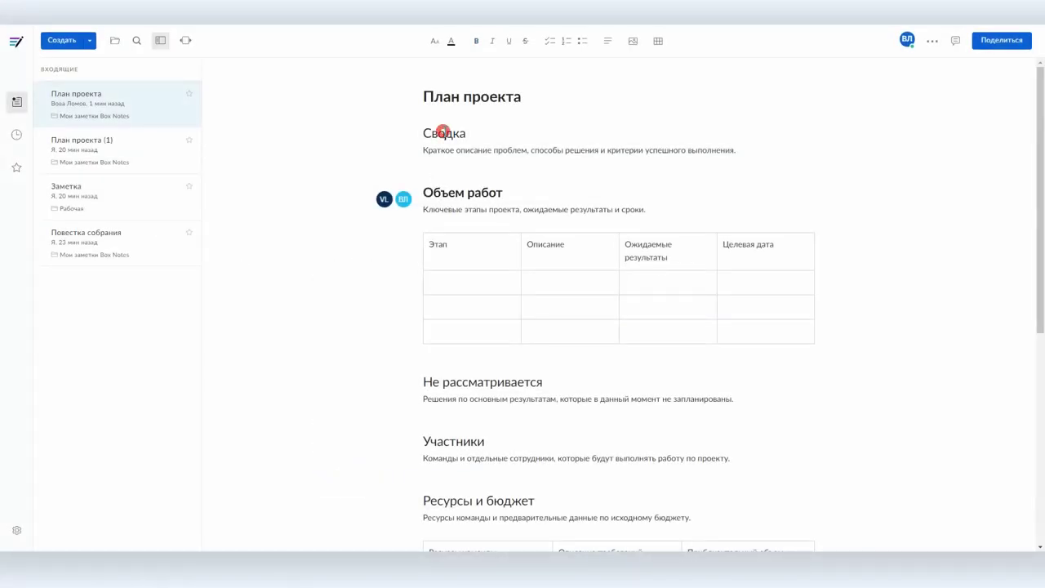
Step: Leave the План проекта note and return to the Мои заметки Box Notes folder
click(442, 133)
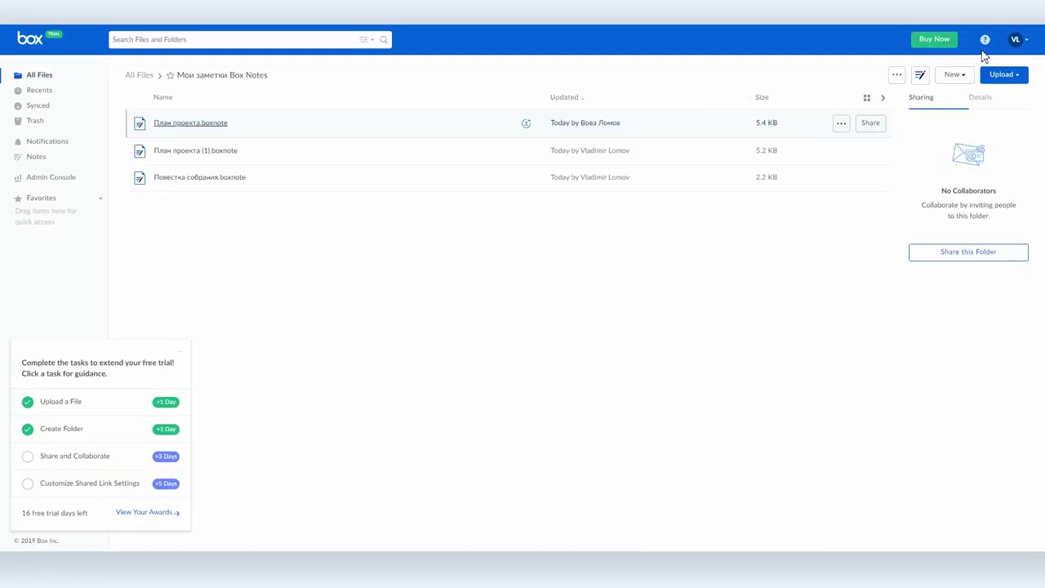
click(1015, 39)
click(984, 96)
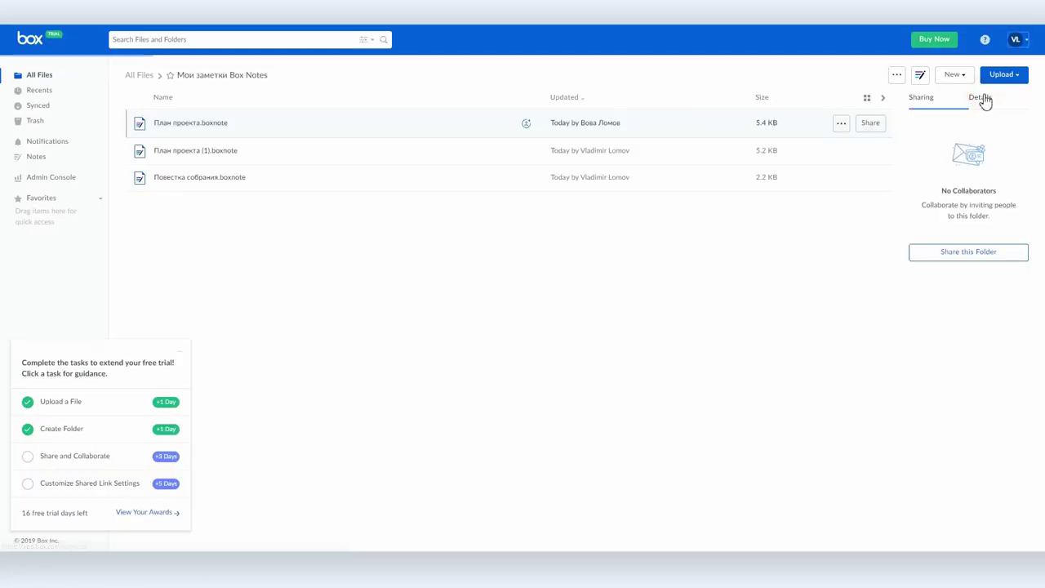